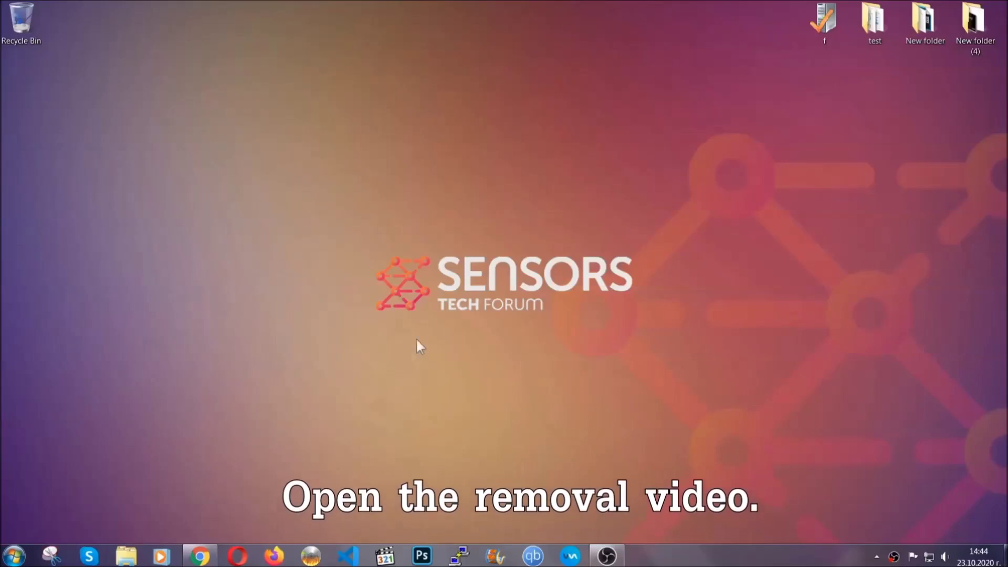
Step: Return to the YouTube video and follow its SensorsTechForum description link to download SpyHunter-Installer.exe
{"action": "left_click", "coordinate": [200, 558]}
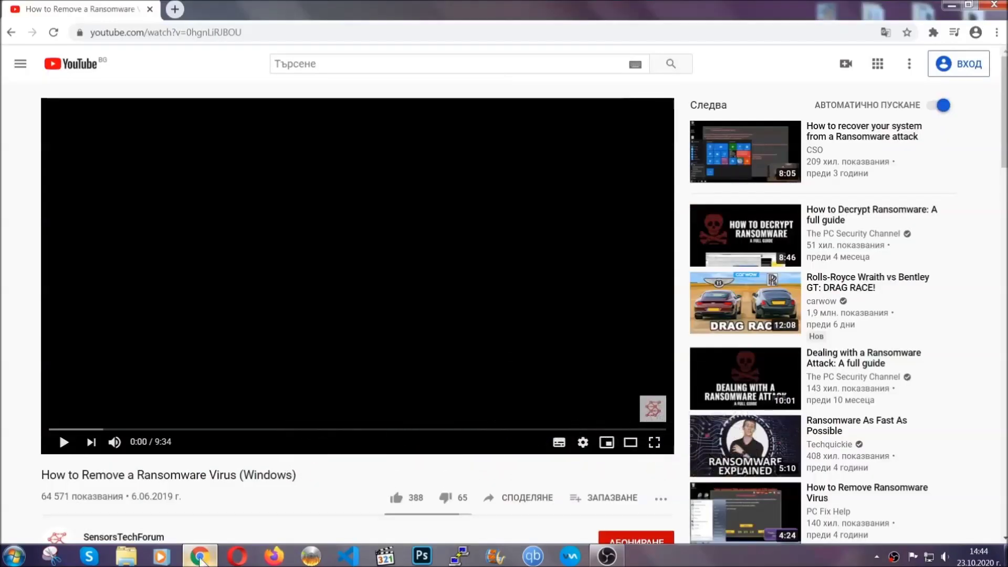
{"action": "scroll", "coordinate": [183, 428], "scroll_direction": "down", "scroll_amount": 3}
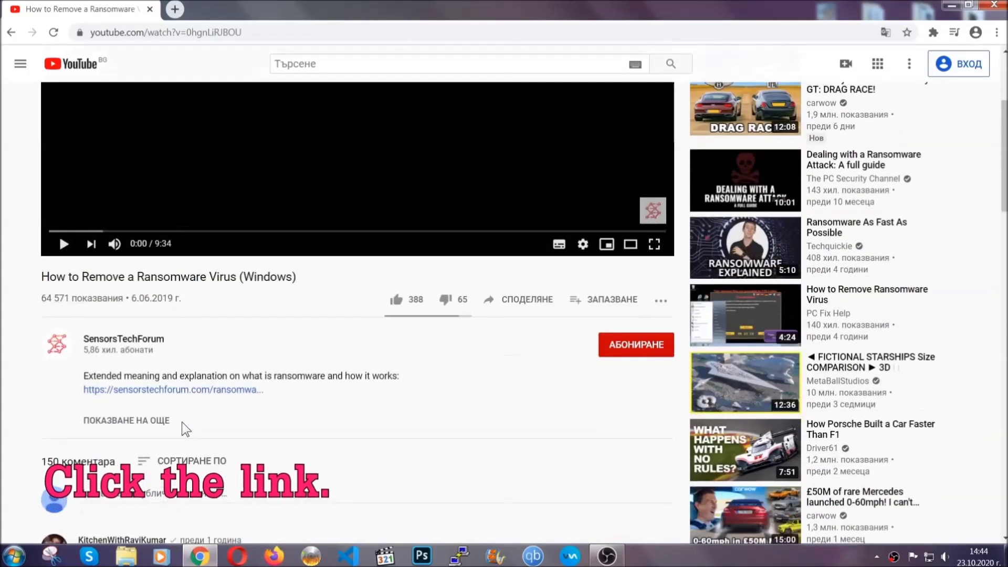
{"action": "left_click", "coordinate": [200, 391]}
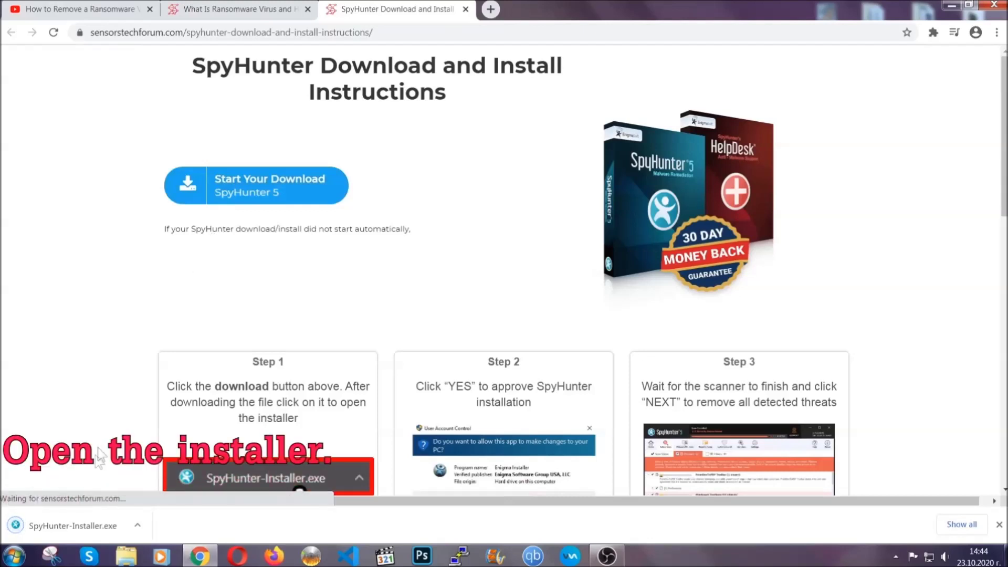
Step: Run SpyHunter-Installer.exe in English, accept the EULA, and install SpyHunter 5 through to setup complete
{"action": "left_click", "coordinate": [71, 524]}
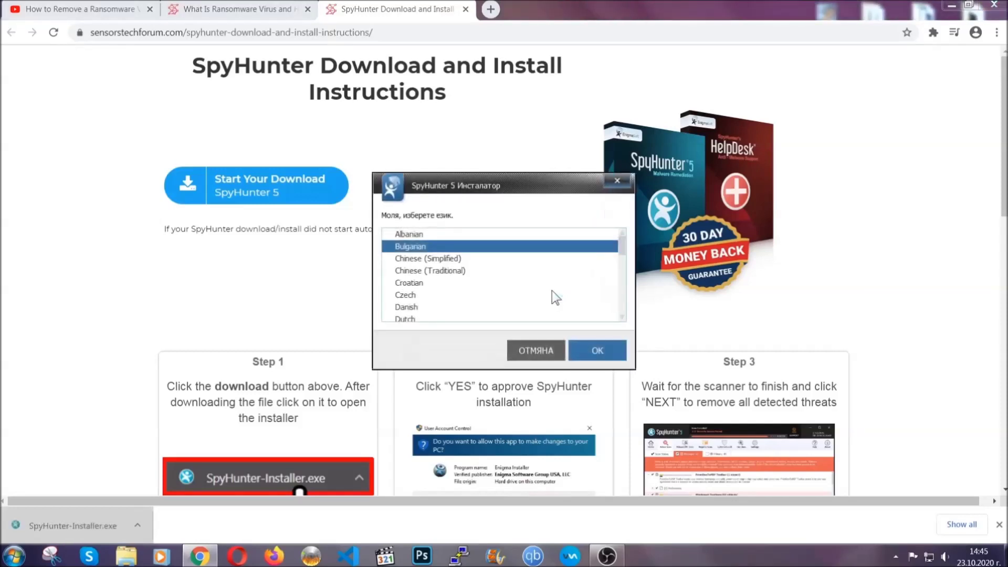
{"action": "scroll", "coordinate": [519, 289], "scroll_direction": "down", "scroll_amount": 2}
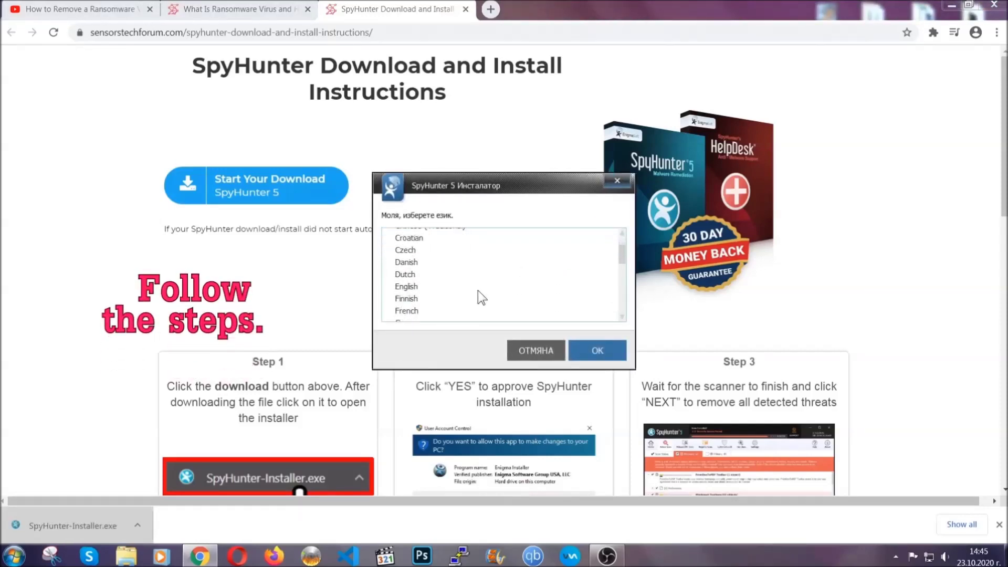
{"action": "left_click", "coordinate": [475, 287]}
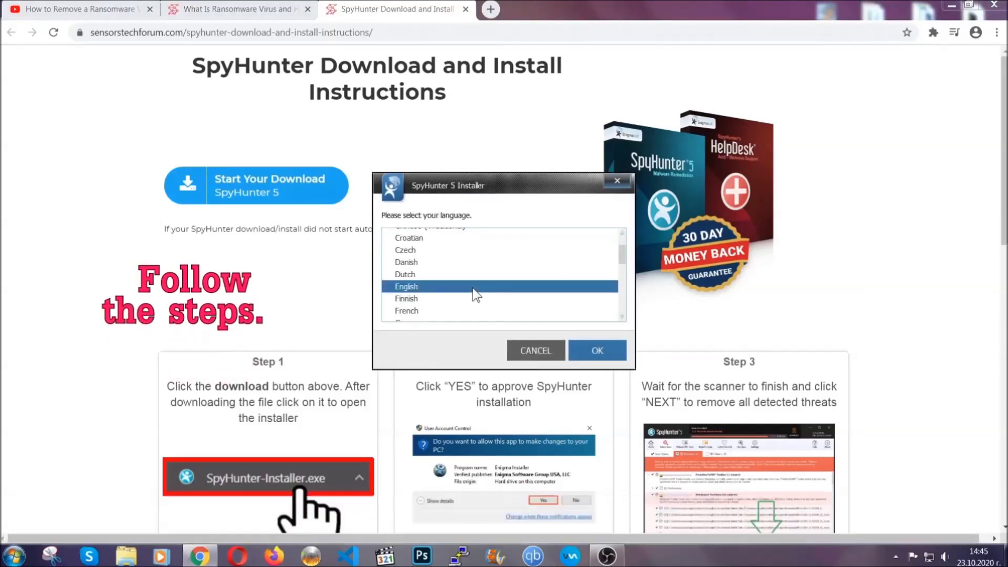
{"action": "left_click", "coordinate": [589, 350]}
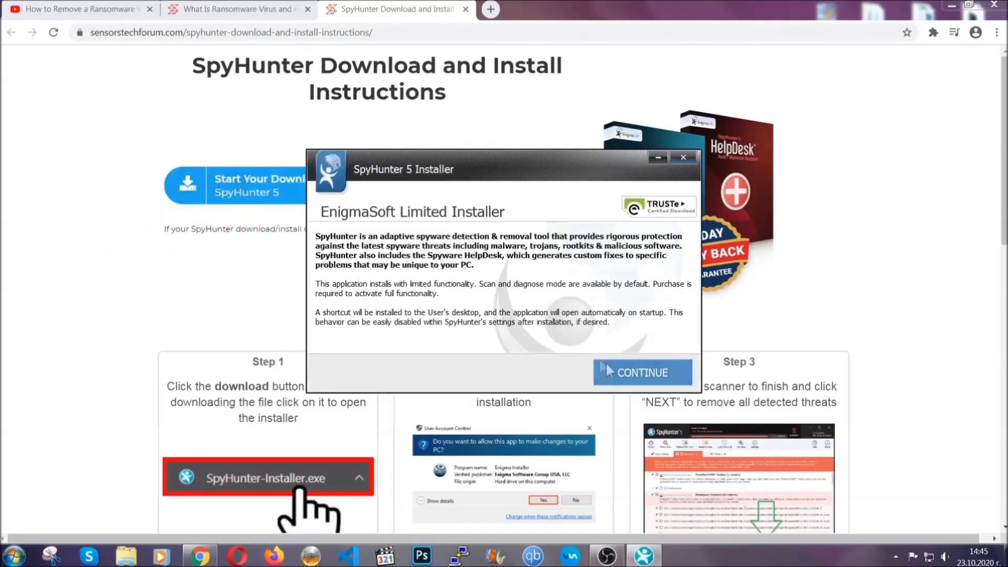
{"action": "left_click", "coordinate": [605, 364]}
{"action": "left_click", "coordinate": [578, 340]}
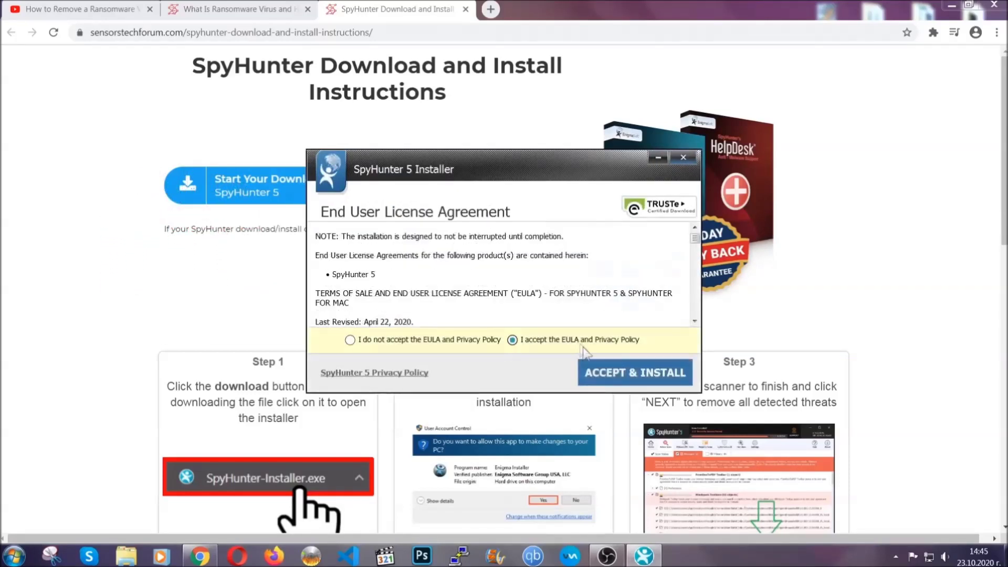
{"action": "left_click", "coordinate": [602, 372]}
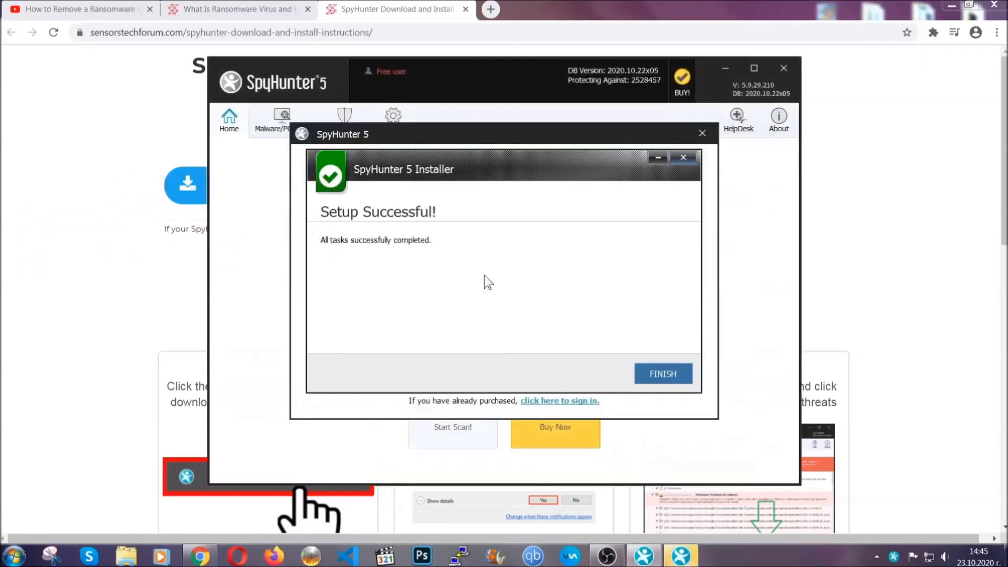
{"action": "left_click", "coordinate": [645, 375]}
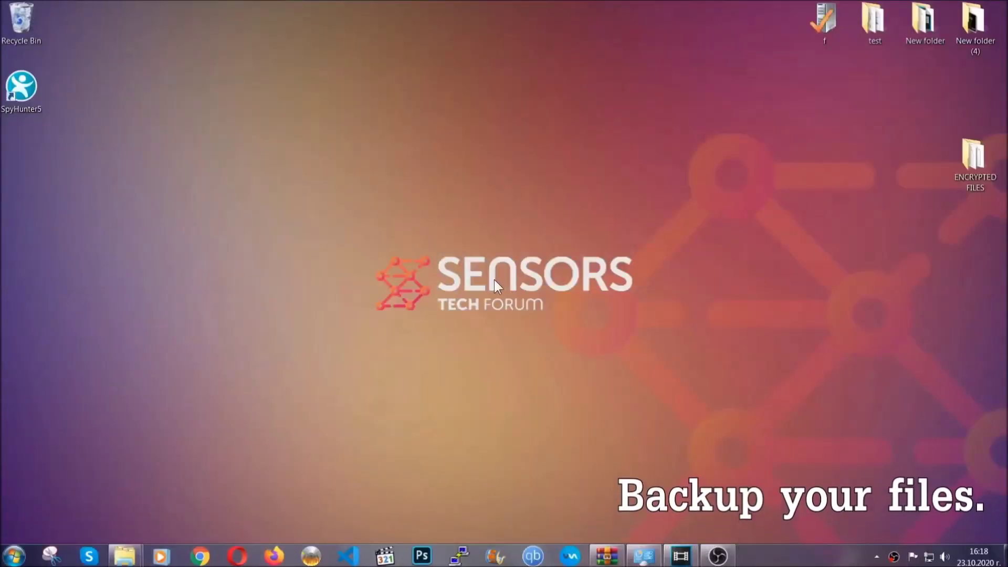
Step: Copy all six .efji files from the ENCRYPTED FILES folder and minimize it
{"action": "double_click", "coordinate": [968, 162]}
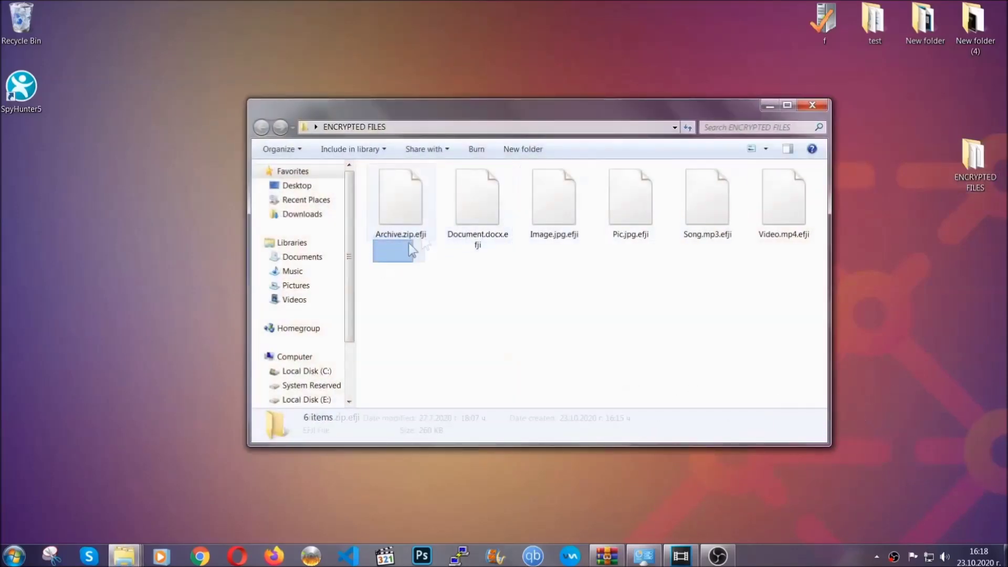
{"action": "left_click_drag", "start_coordinate": [408, 243], "coordinate": [788, 186]}
{"action": "right_click", "coordinate": [789, 187]}
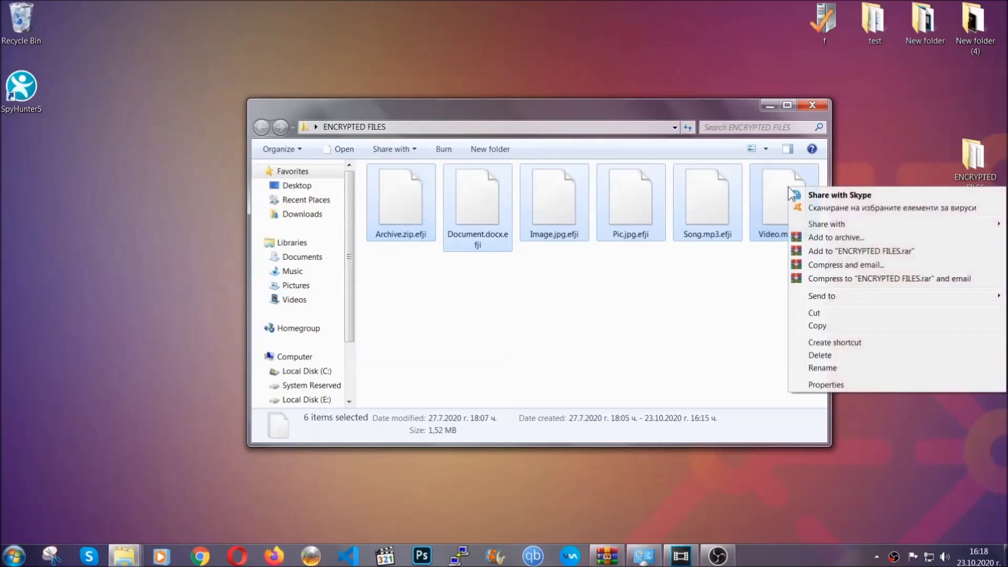
{"action": "left_click", "coordinate": [816, 327]}
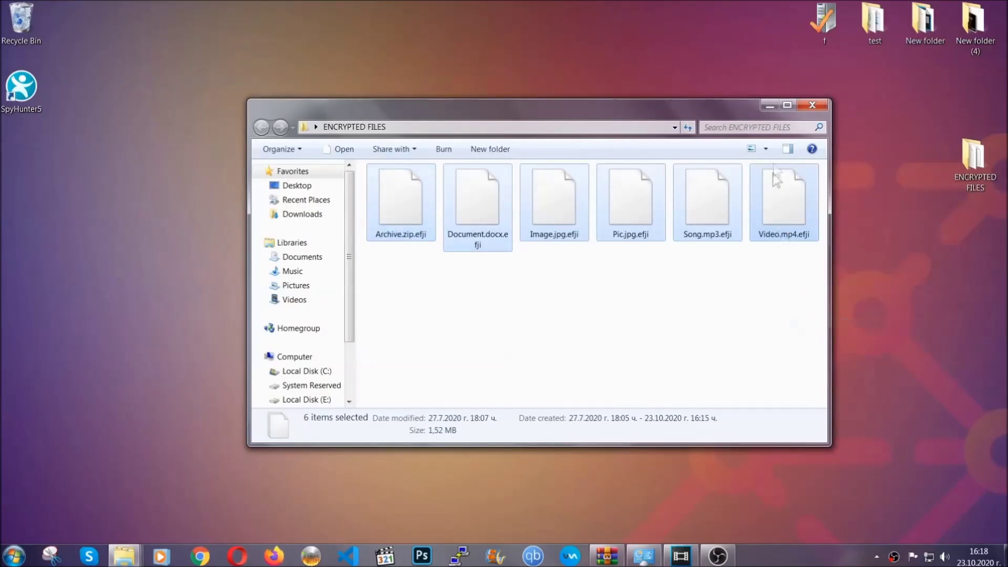
{"action": "left_click", "coordinate": [769, 106]}
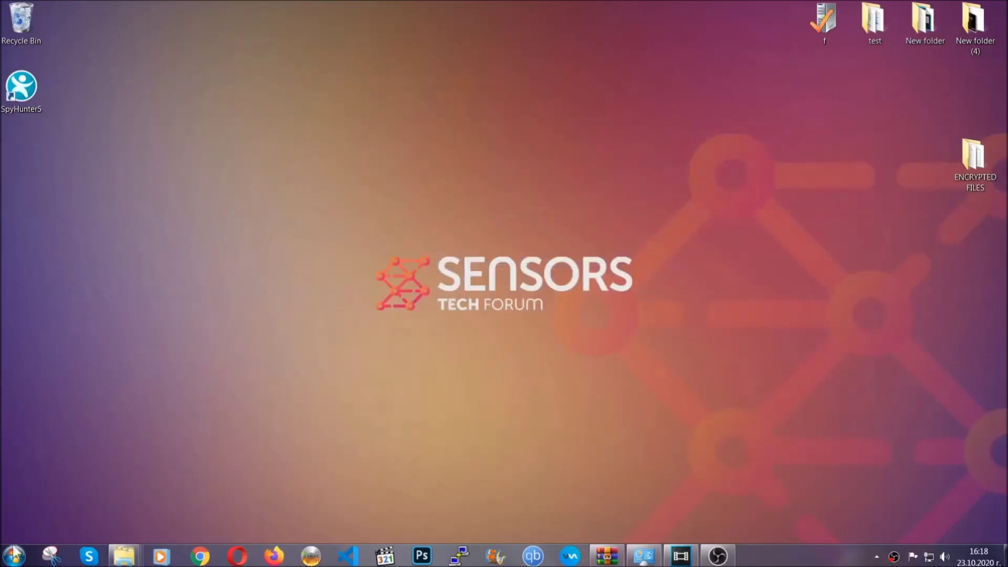
Step: Paste the six files onto FLASH DRIVE (H:) via Computer, then close the window
{"action": "left_click", "coordinate": [13, 555]}
{"action": "left_click", "coordinate": [191, 394]}
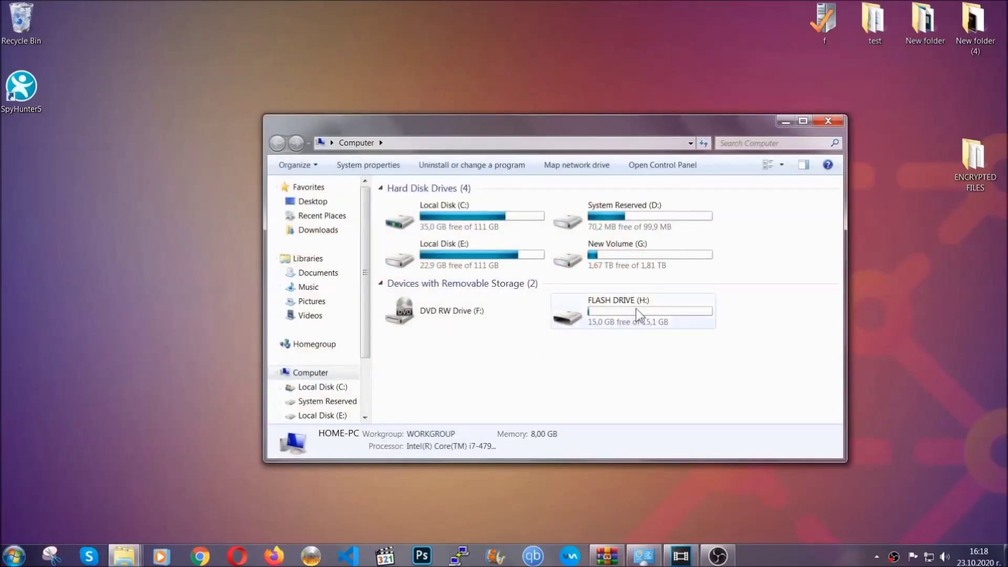
{"action": "double_click", "coordinate": [635, 308]}
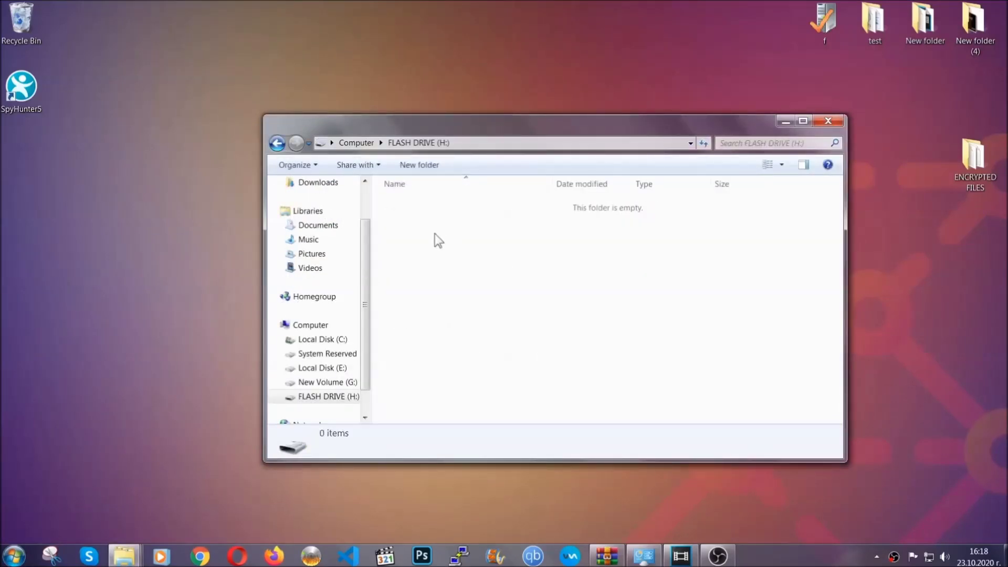
{"action": "right_click", "coordinate": [435, 235]}
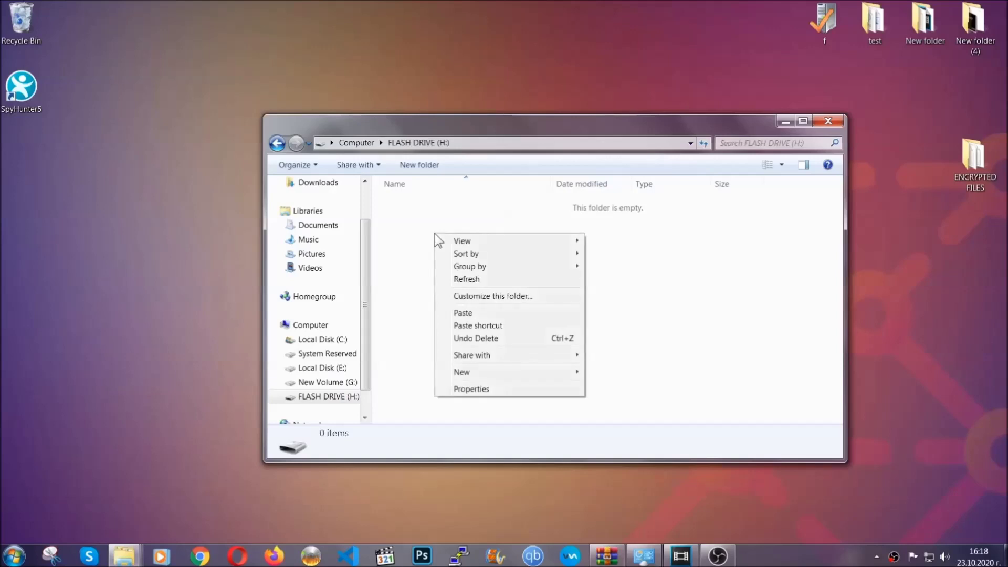
{"action": "left_click", "coordinate": [459, 313]}
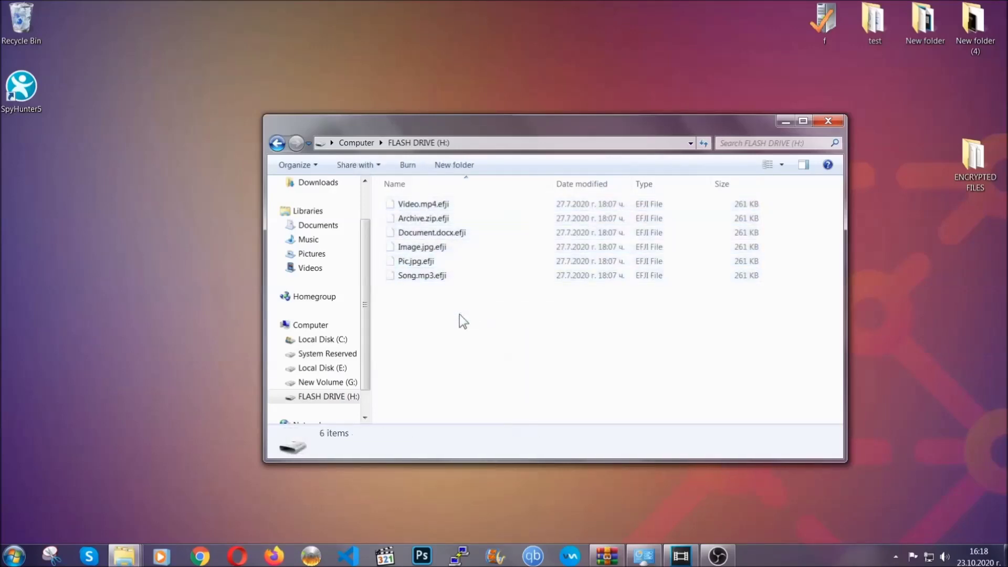
{"action": "left_click", "coordinate": [828, 122]}
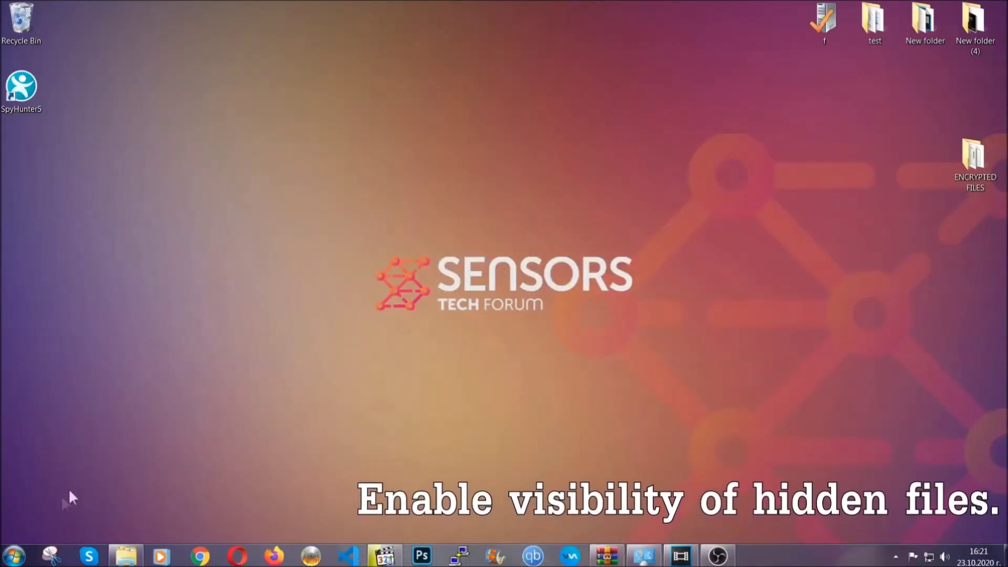
Step: Search Start for 'show hidden files and folders' and apply 'Show hidden files, folders, and drives'
{"action": "left_click", "coordinate": [14, 555]}
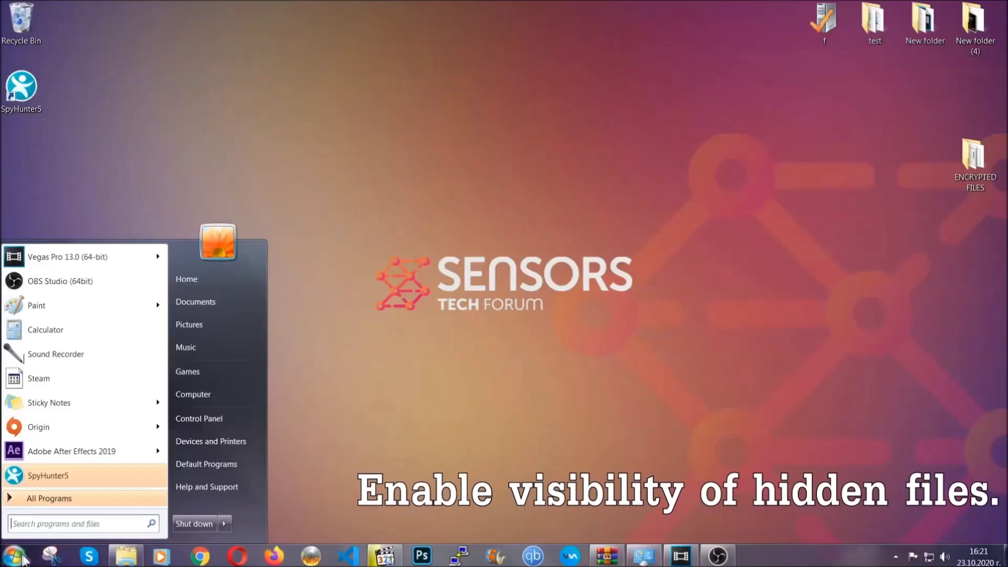
{"action": "left_click", "coordinate": [43, 513]}
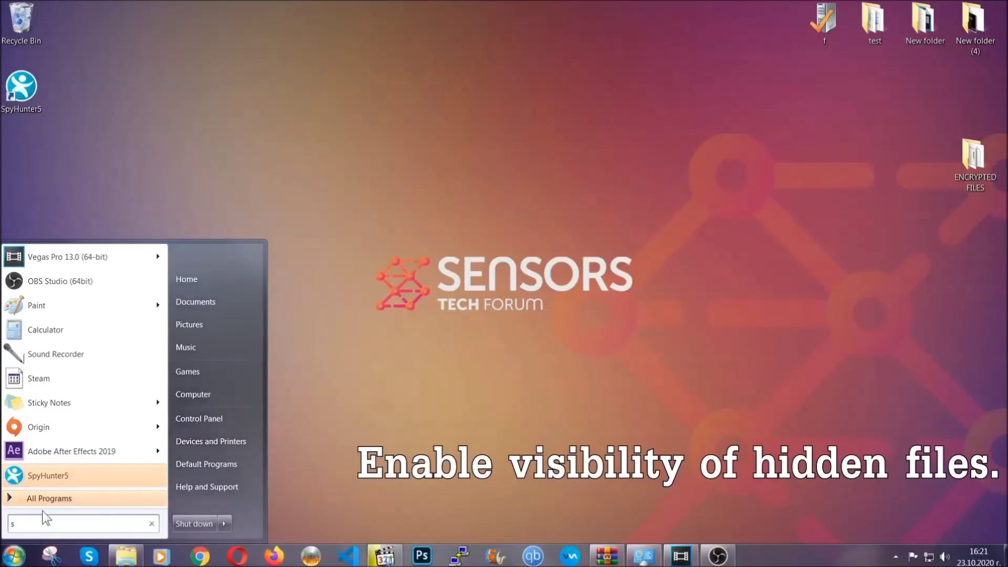
{"action": "type", "text": "showh"}
{"action": "key", "text": "BackSpace"}
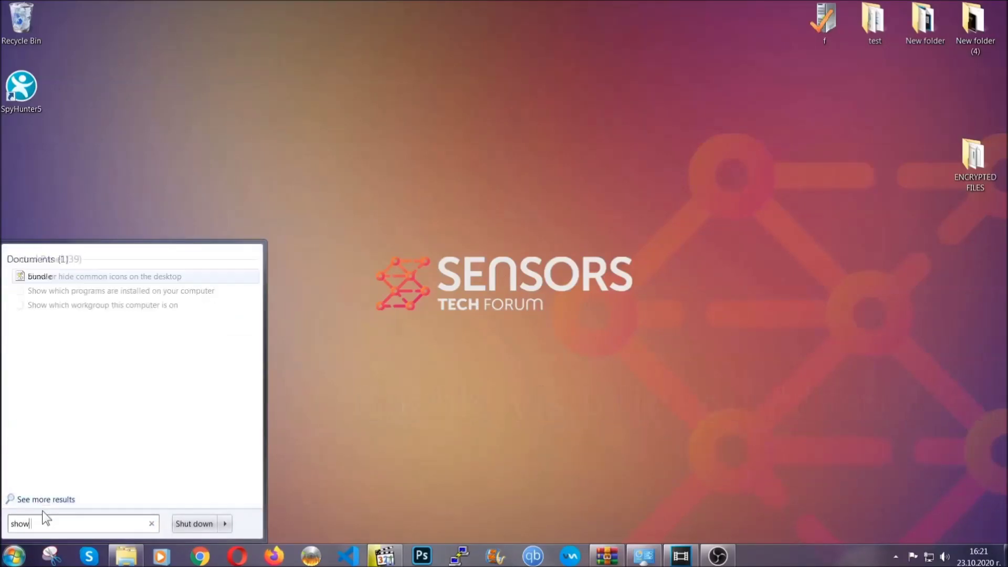
{"action": "type", "text": "hidden files and folders"}
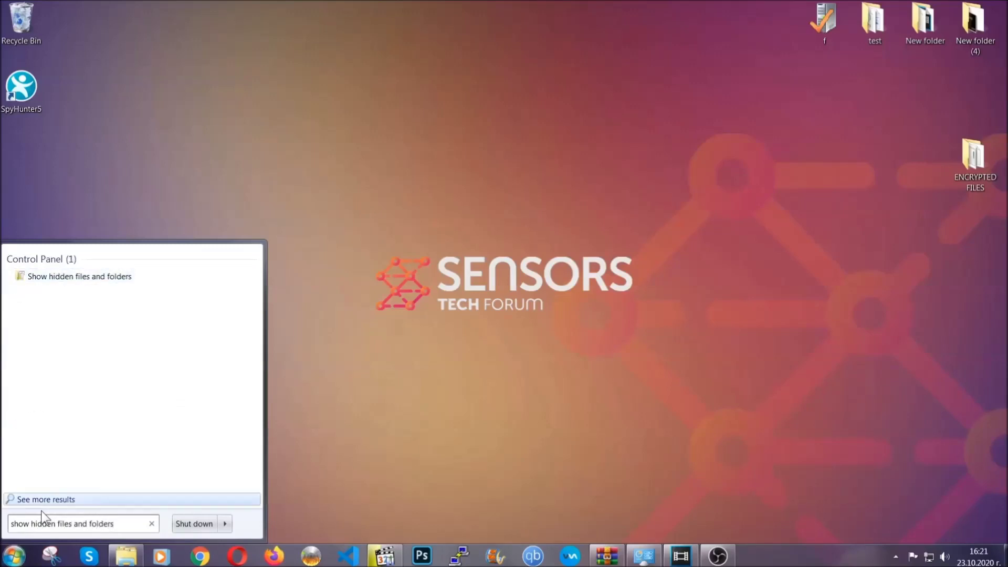
{"action": "left_click", "coordinate": [119, 278]}
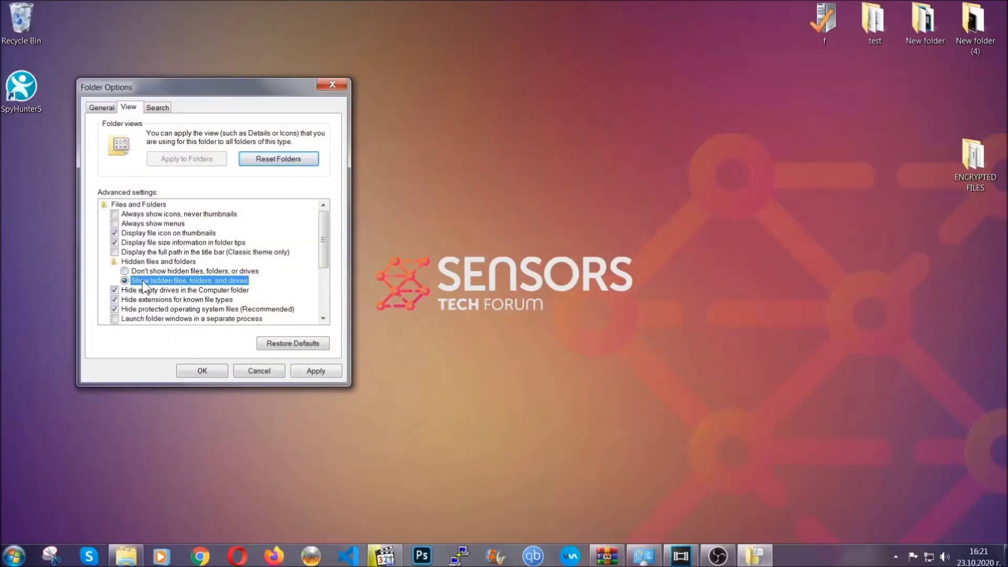
{"action": "left_click", "coordinate": [311, 372]}
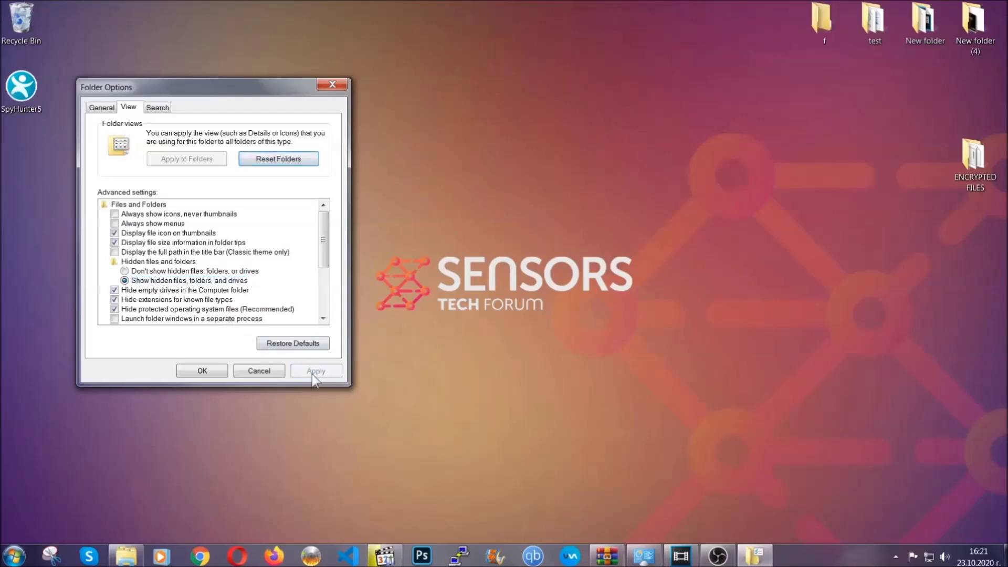
{"action": "left_click", "coordinate": [201, 371]}
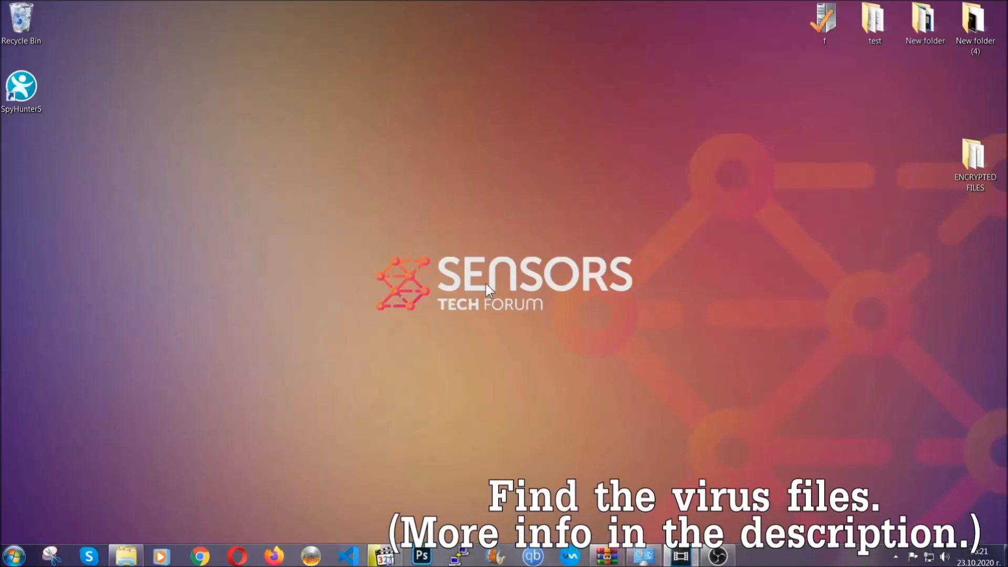
Step: Search the whole Computer for 'fileextension:exe Example Vir'
{"action": "left_click", "coordinate": [14, 556]}
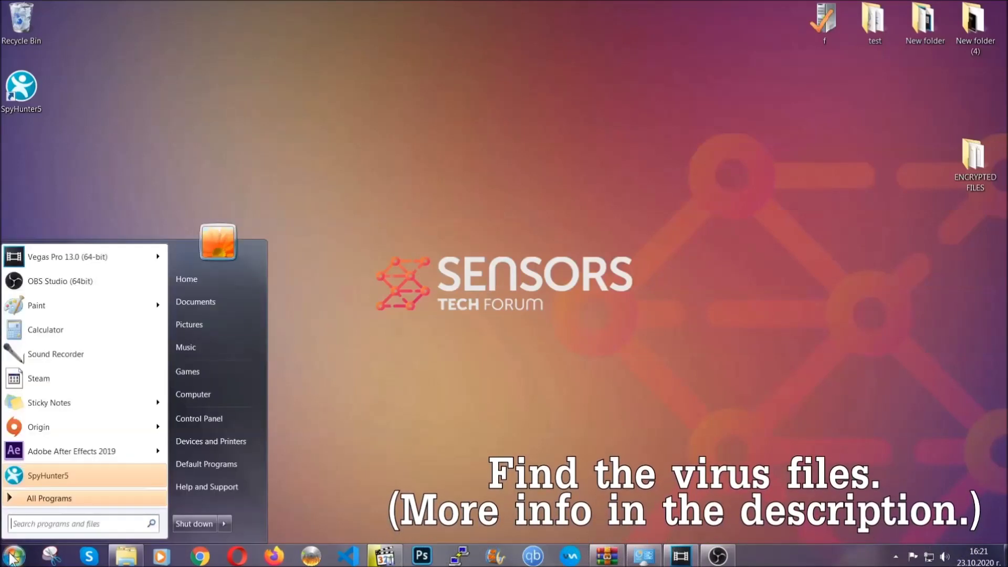
{"action": "left_click", "coordinate": [207, 393]}
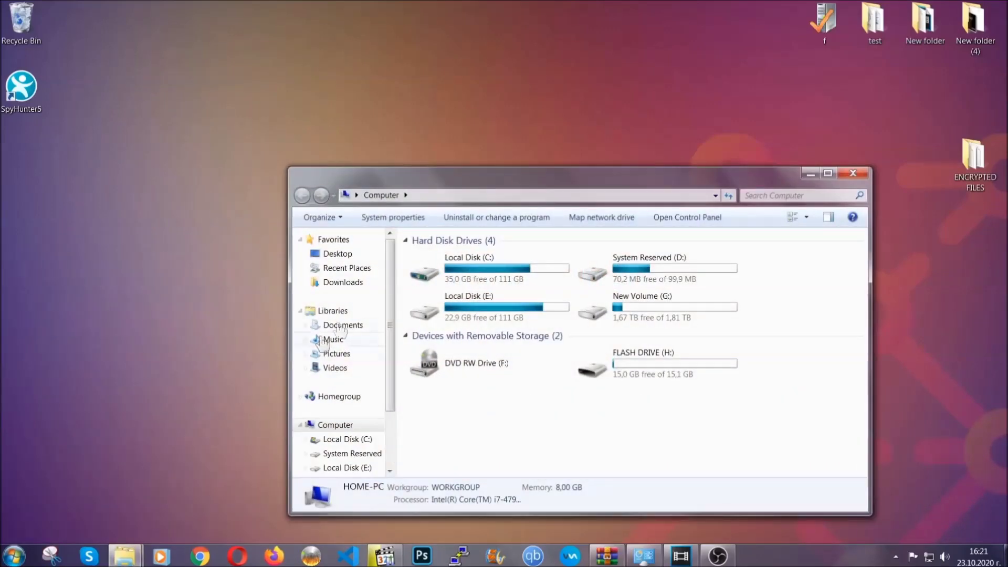
{"action": "left_click_drag", "start_coordinate": [548, 184], "coordinate": [481, 140]}
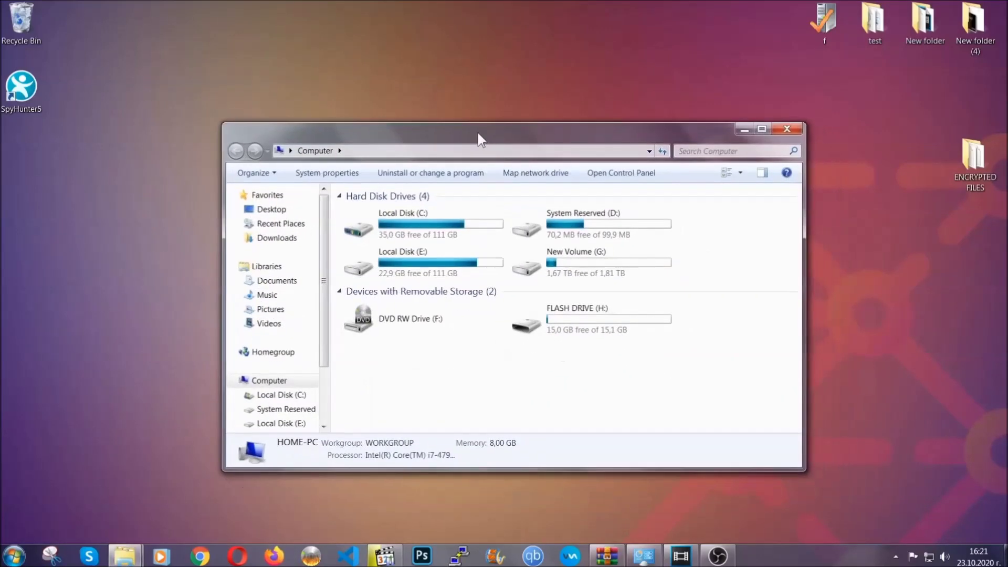
{"action": "left_click", "coordinate": [685, 151]}
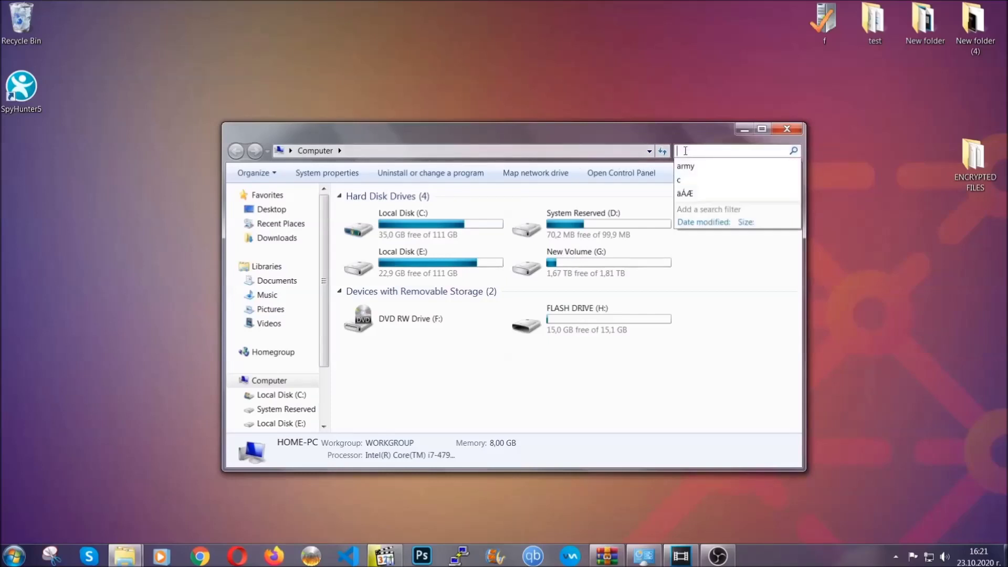
{"action": "type", "text": "file"}
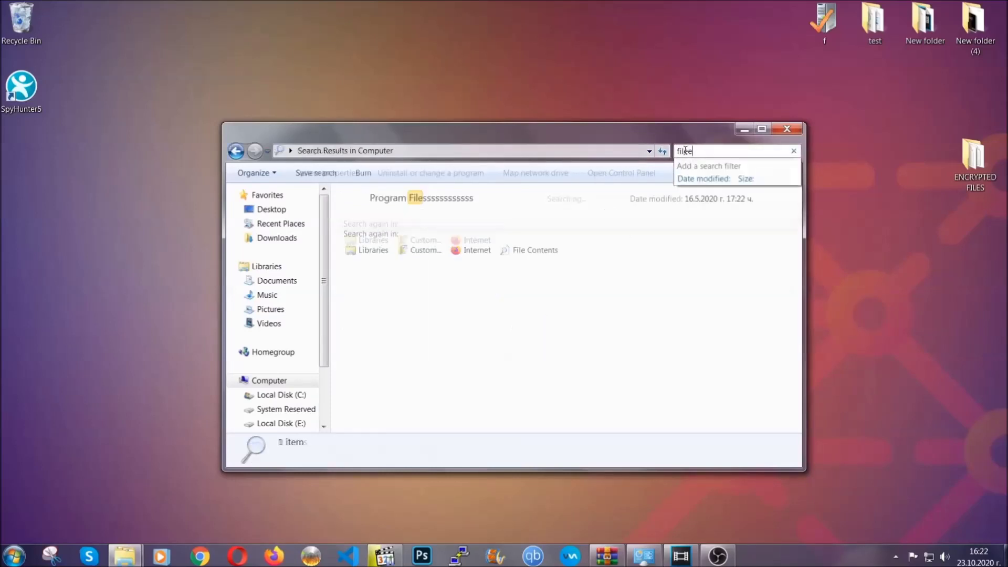
{"action": "type", "text": "extension:exe "}
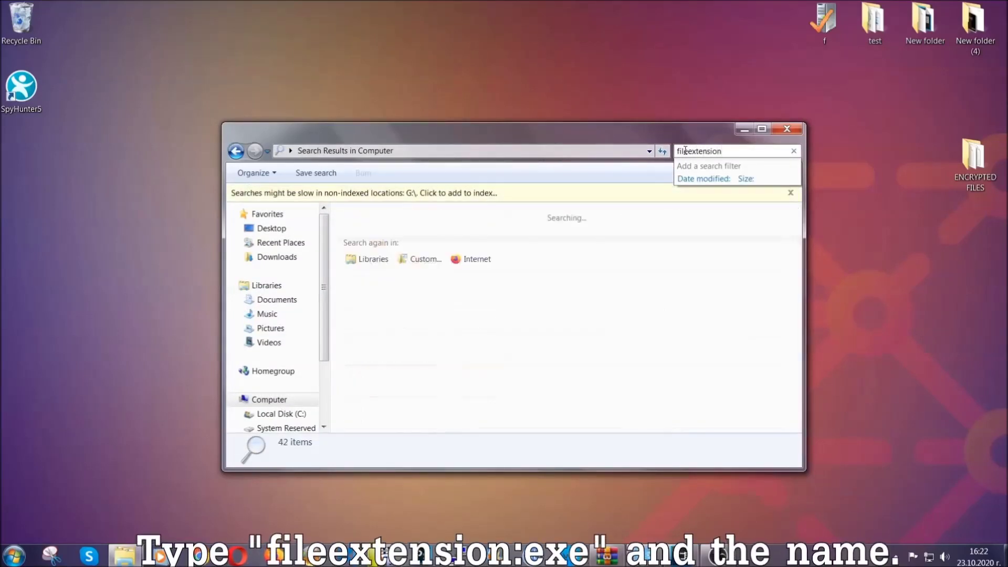
{"action": "type", "text": "E"}
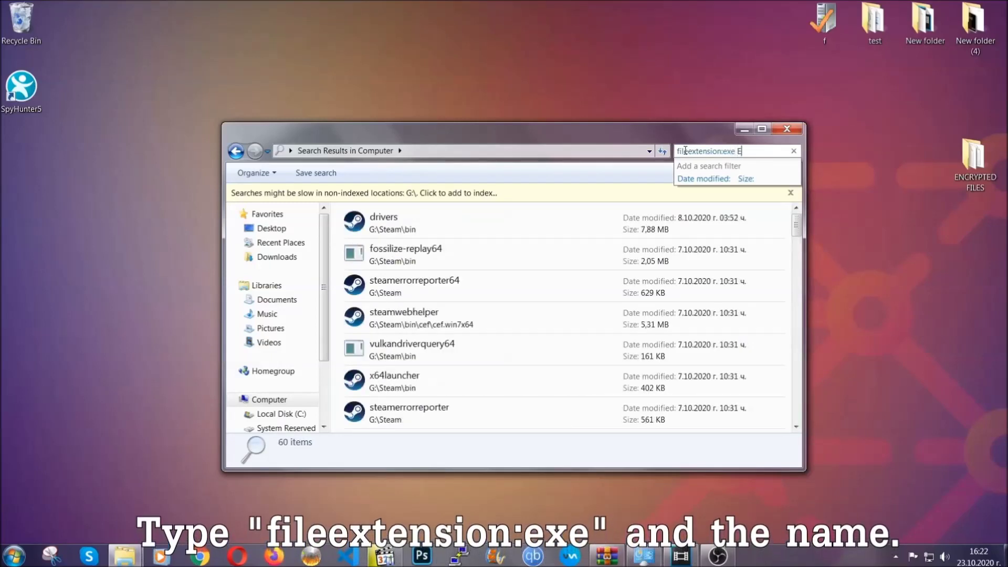
{"action": "type", "text": "xample Virus Name"}
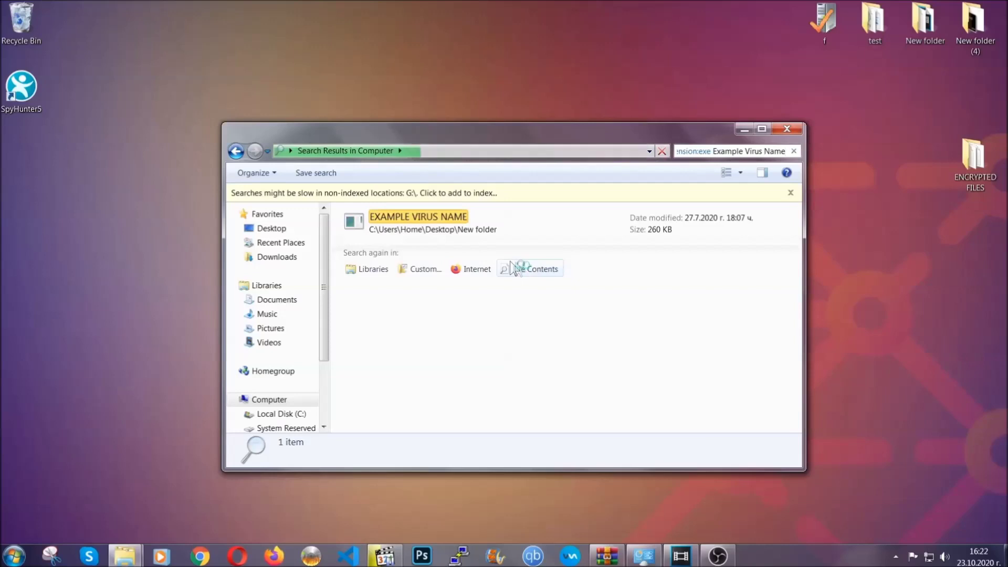
Step: Delete the EXAMPLE VIRUS NAME result to the Recycle Bin and close the search window
{"action": "left_click", "coordinate": [440, 215]}
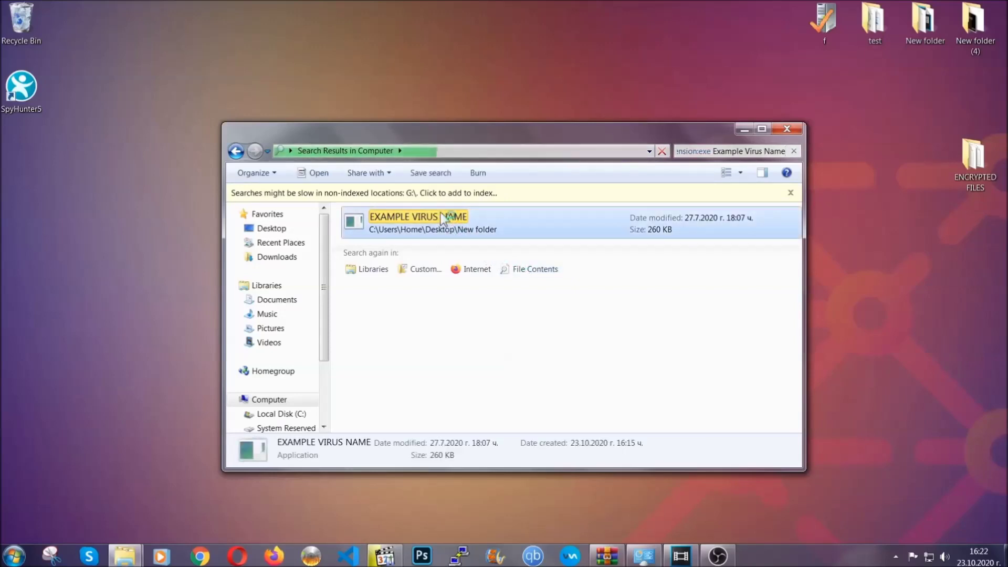
{"action": "right_click", "coordinate": [441, 216]}
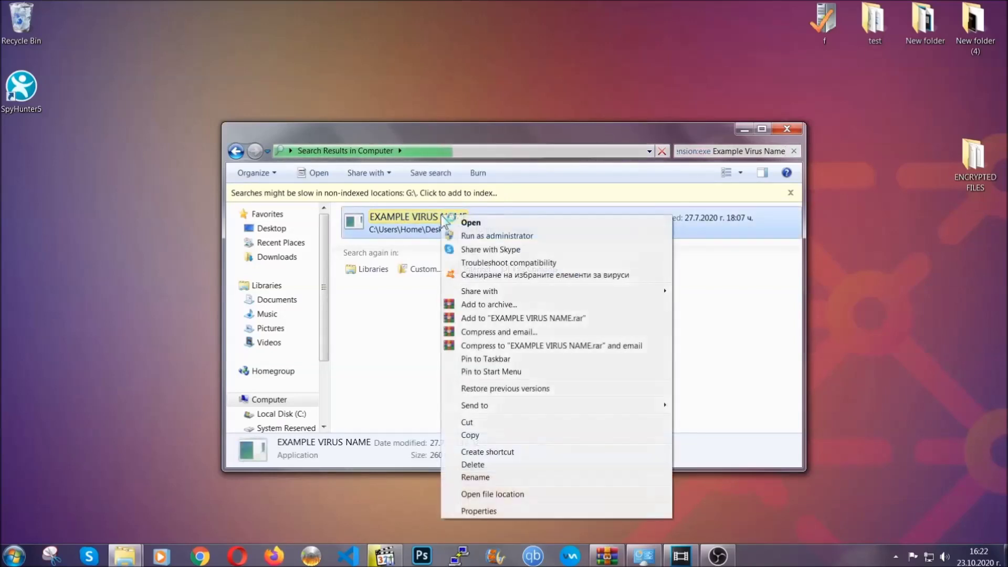
{"action": "left_click", "coordinate": [486, 464]}
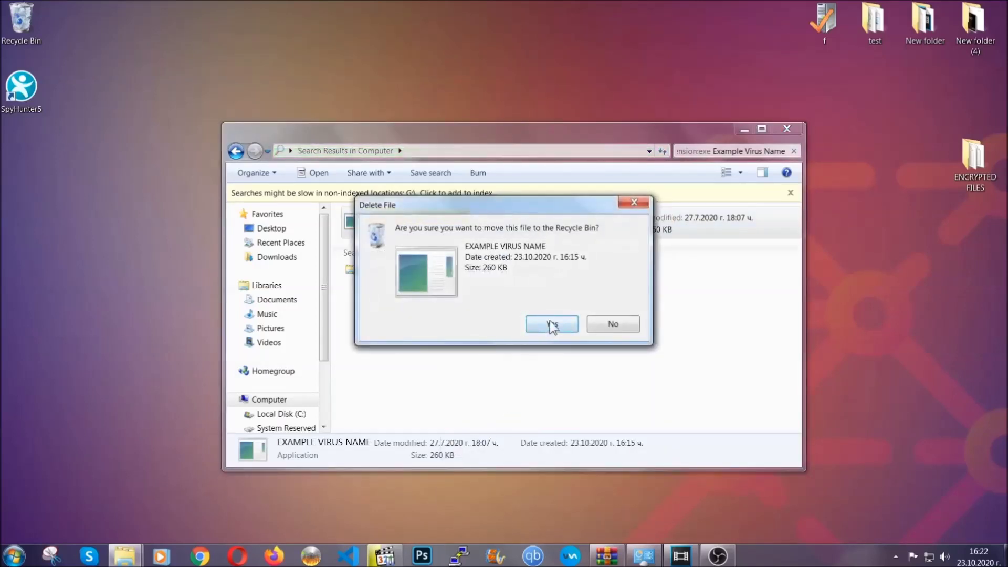
{"action": "left_click", "coordinate": [551, 323]}
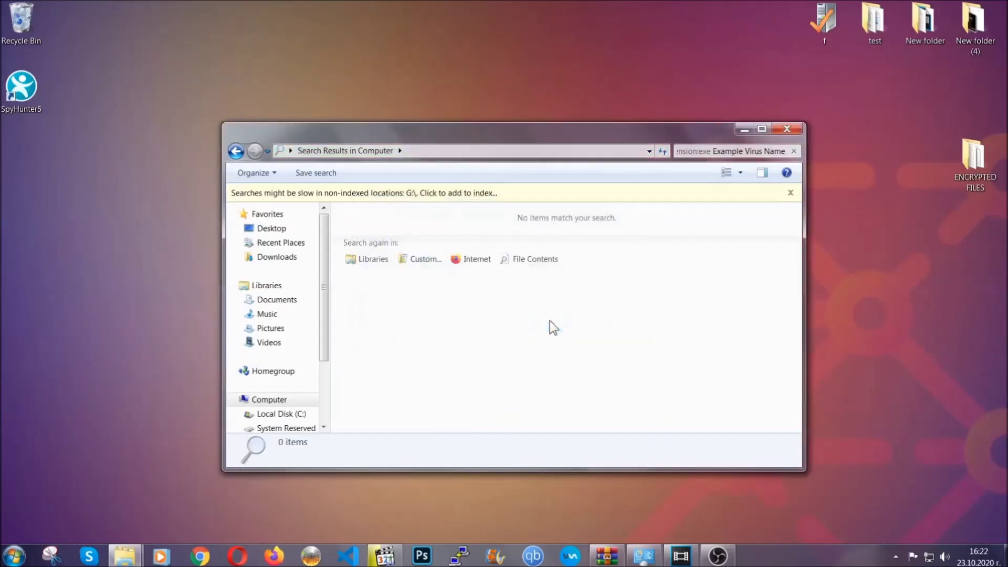
{"action": "left_click", "coordinate": [787, 128]}
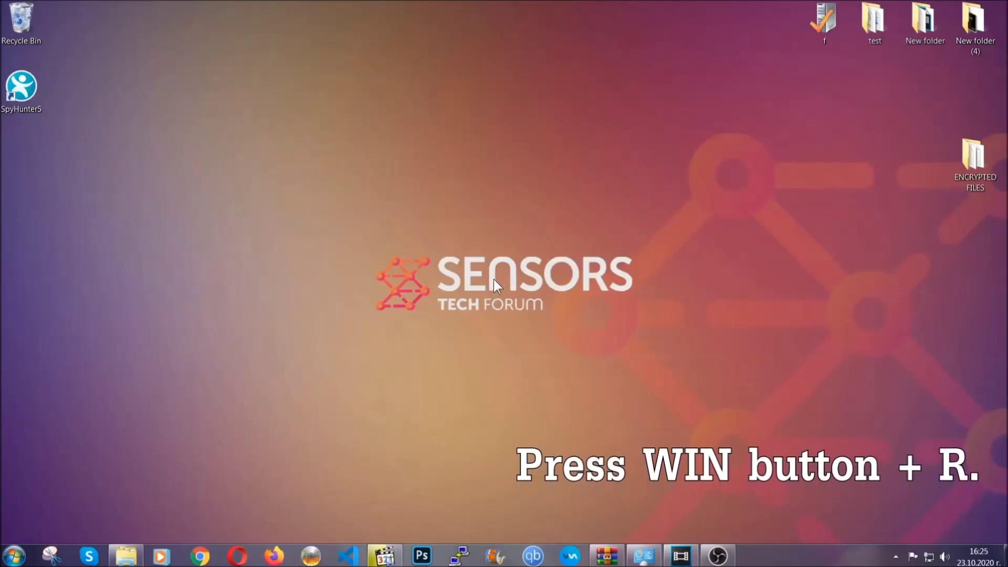
Step: Run REGEDIT from the Run box, replacing the old cmd entry
{"action": "key", "text": "super+r"}
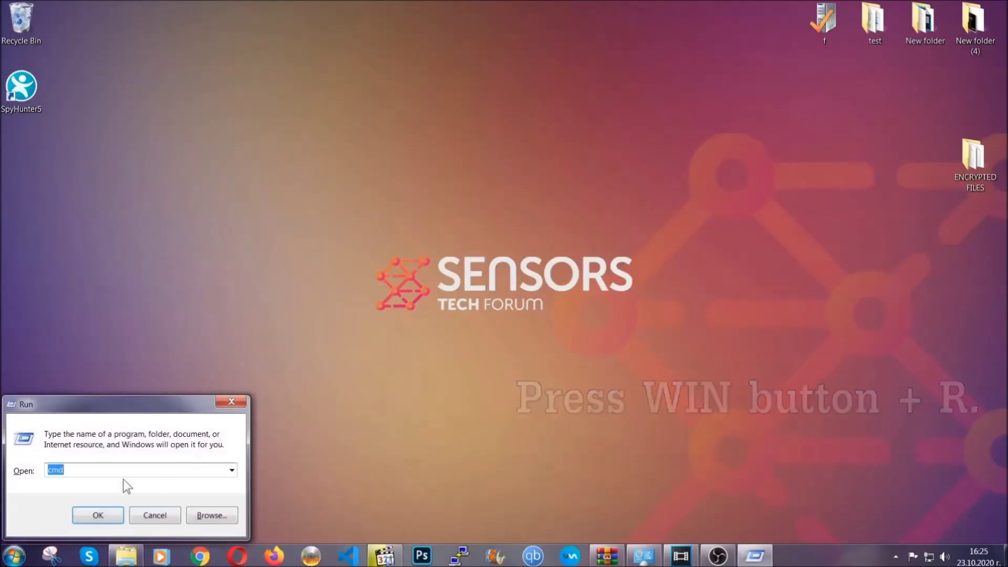
{"action": "left_click", "coordinate": [106, 472]}
{"action": "left_click_drag", "start_coordinate": [95, 477], "coordinate": [12, 474]}
{"action": "type", "text": "REGEDIT"}
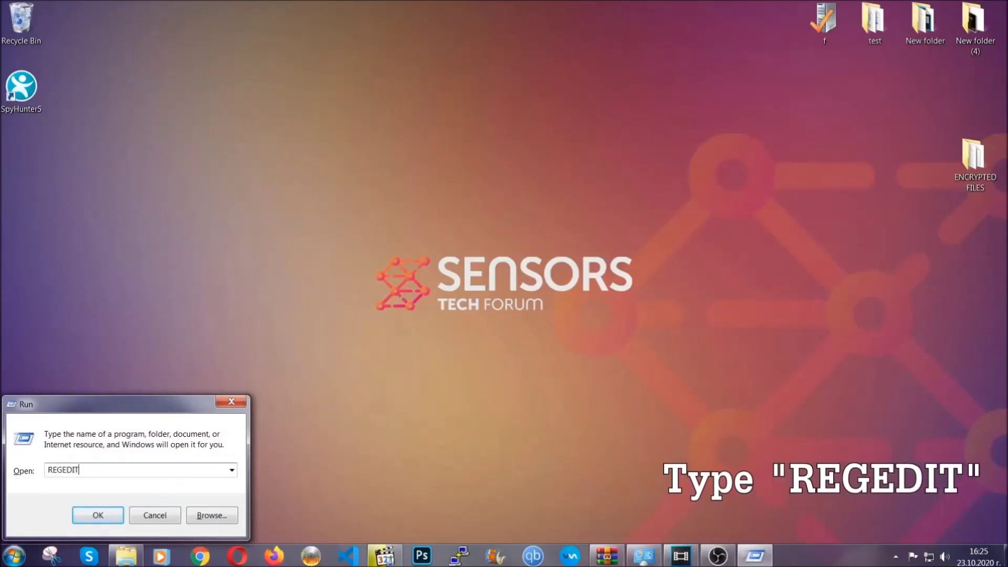
{"action": "left_click", "coordinate": [86, 513]}
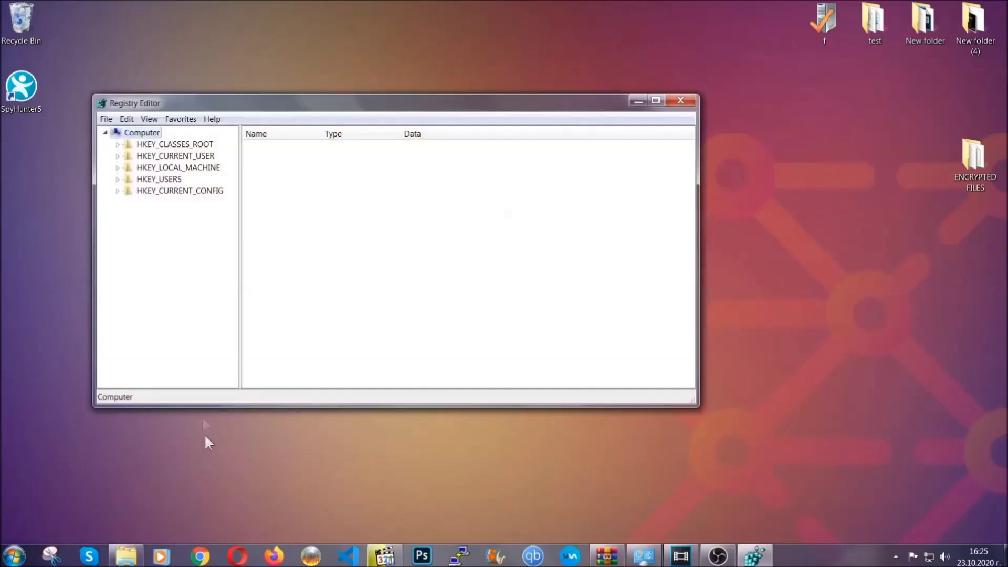
Step: Export the entire registry as BACKUP on the Desktop
{"action": "left_click", "coordinate": [106, 119]}
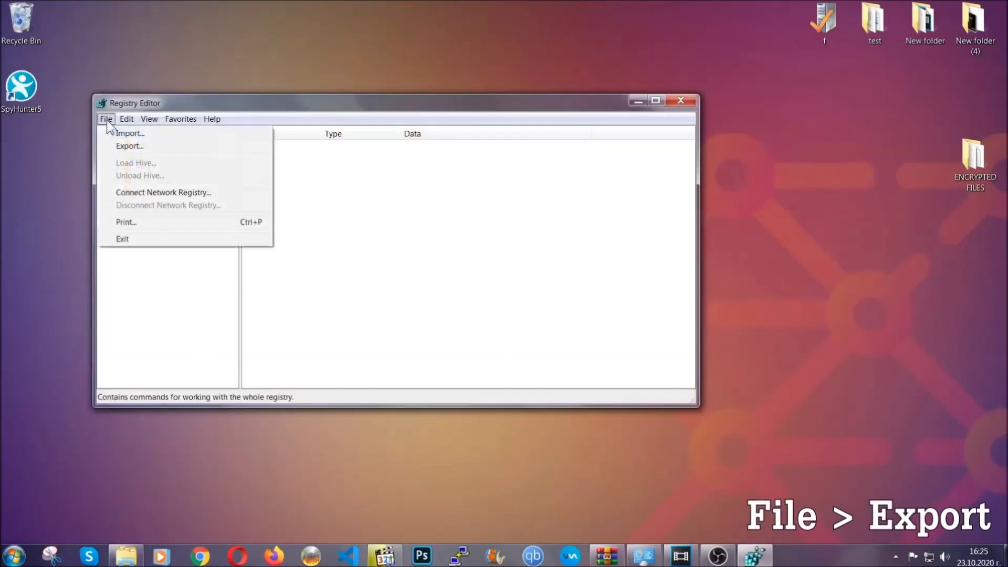
{"action": "left_click", "coordinate": [131, 146]}
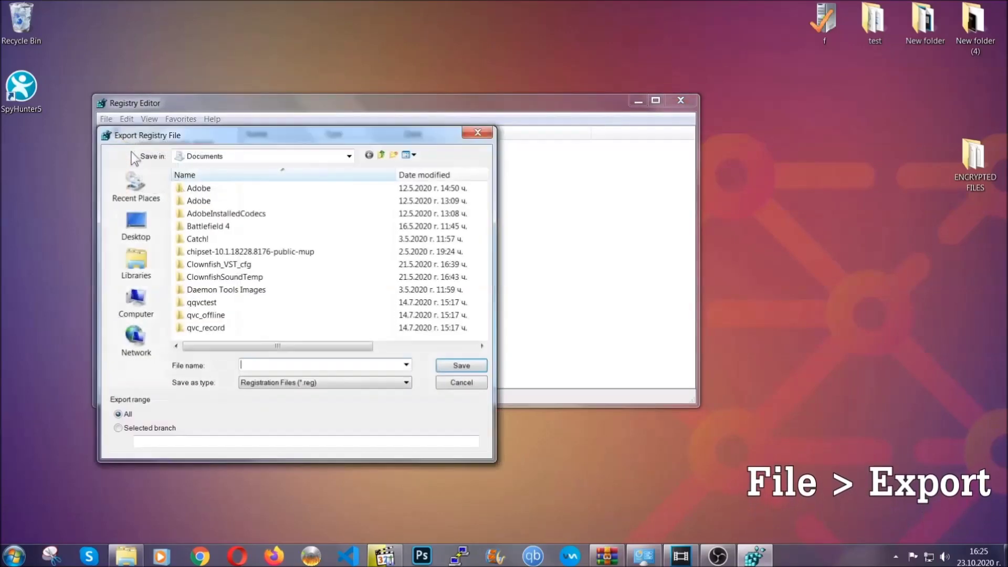
{"action": "left_click", "coordinate": [132, 225]}
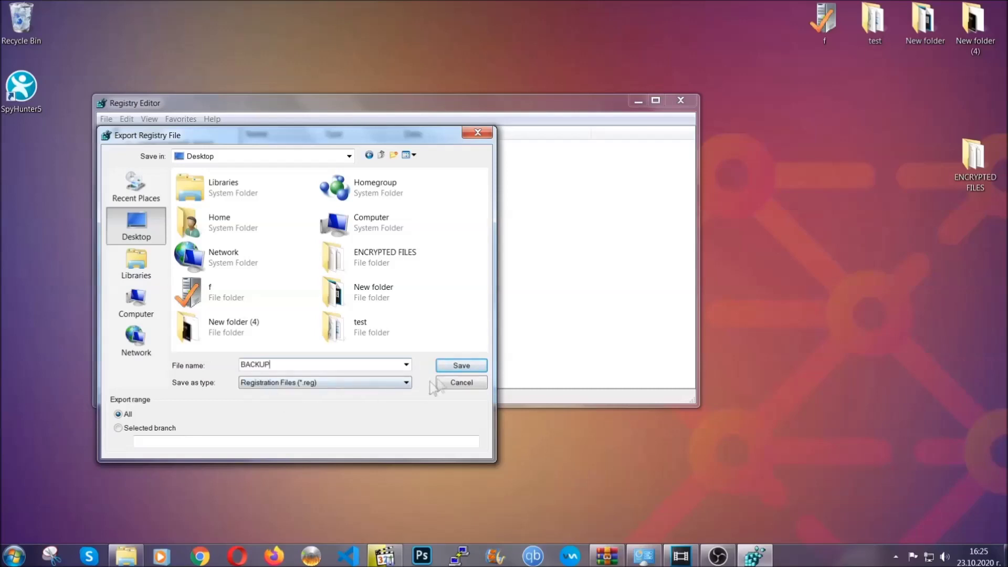
{"action": "left_click", "coordinate": [455, 367]}
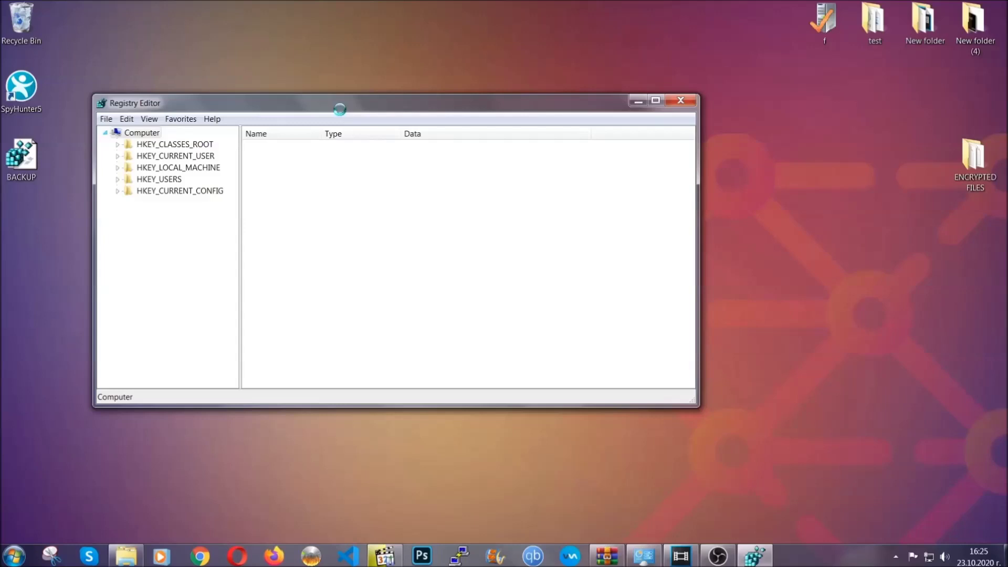
Step: Reposition Registry Editor and glance at the File > Import option without importing
{"action": "left_click_drag", "start_coordinate": [340, 110], "coordinate": [440, 142]}
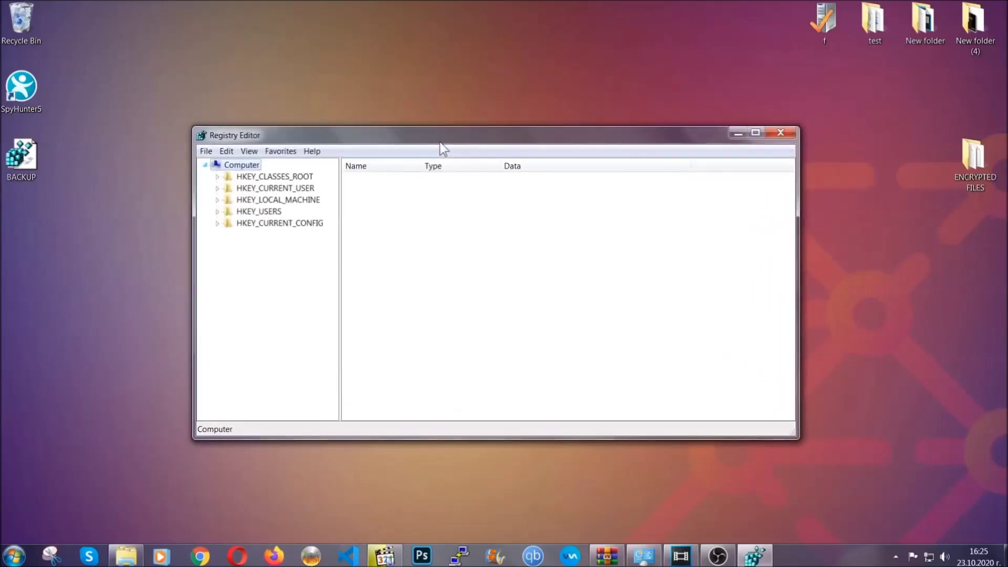
{"action": "left_click", "coordinate": [206, 151]}
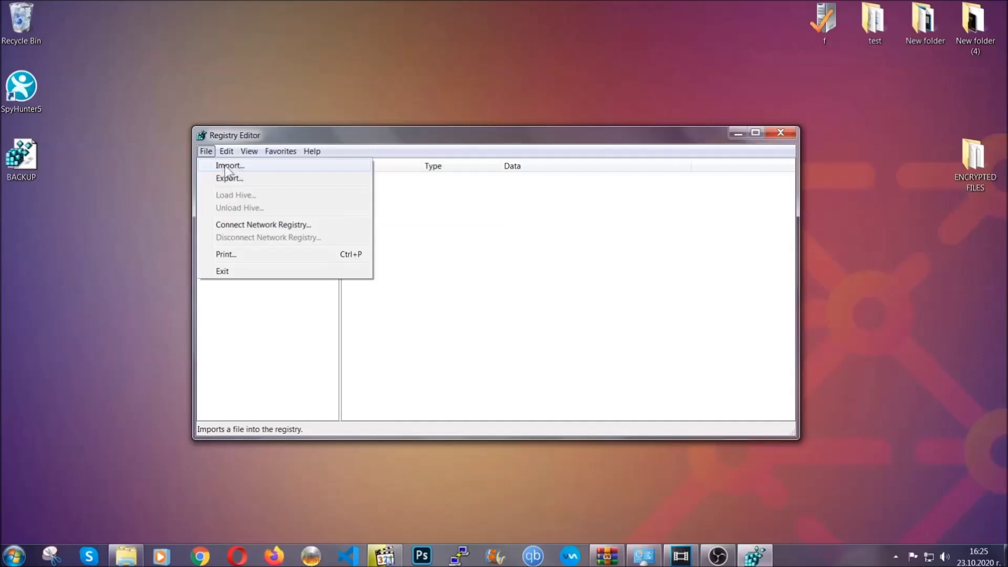
{"action": "left_click", "coordinate": [206, 151]}
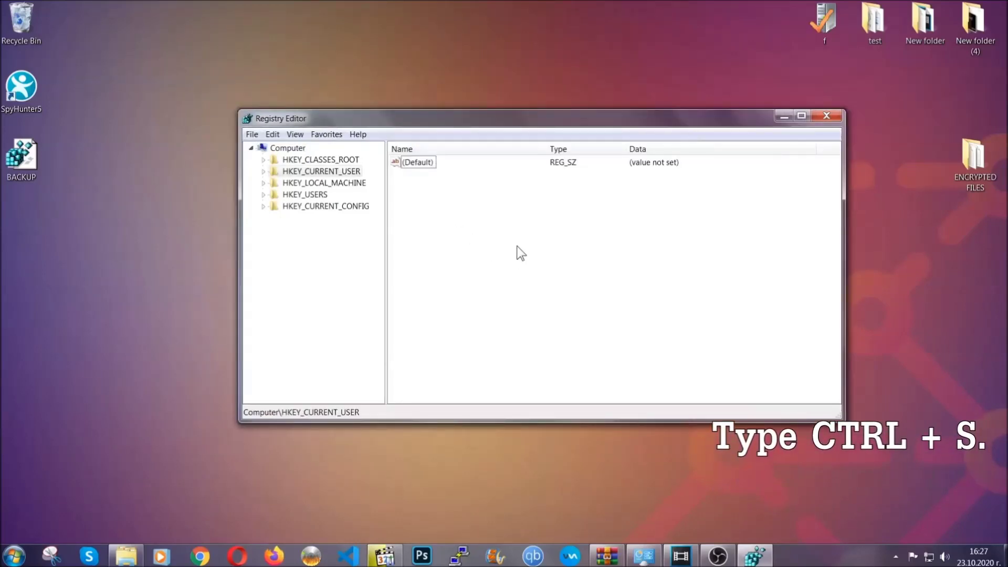
Step: Locate RunOnce with Find, open the neighbouring Run key, and permanently delete the THE VIRUS value
{"action": "key", "text": "ctrl+f"}
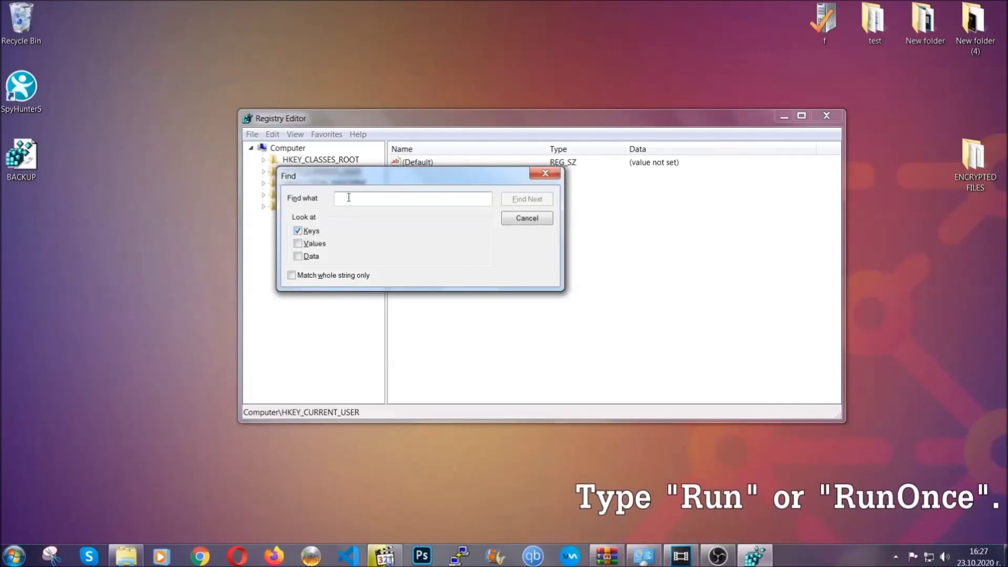
{"action": "type", "text": "RunO"}
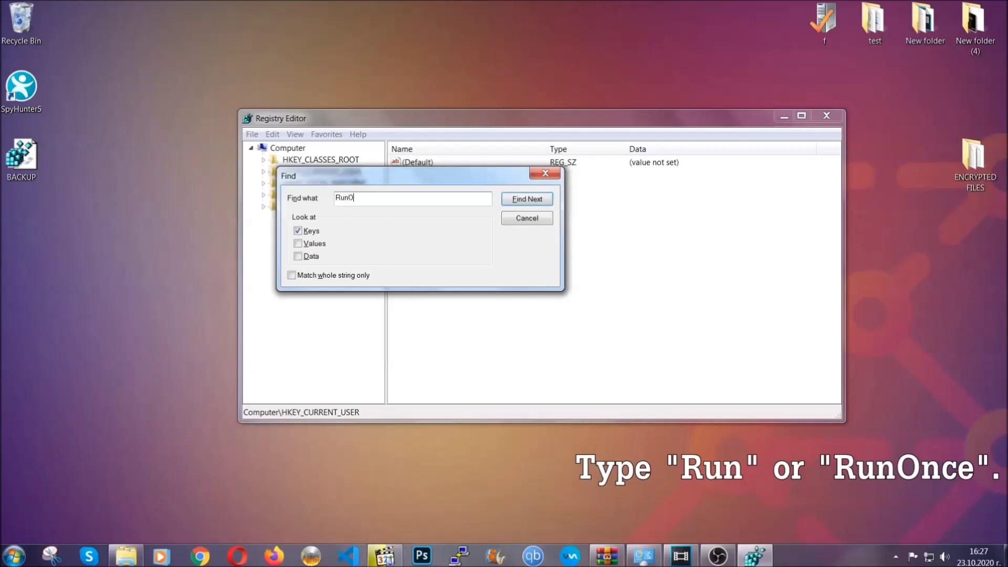
{"action": "type", "text": "nce"}
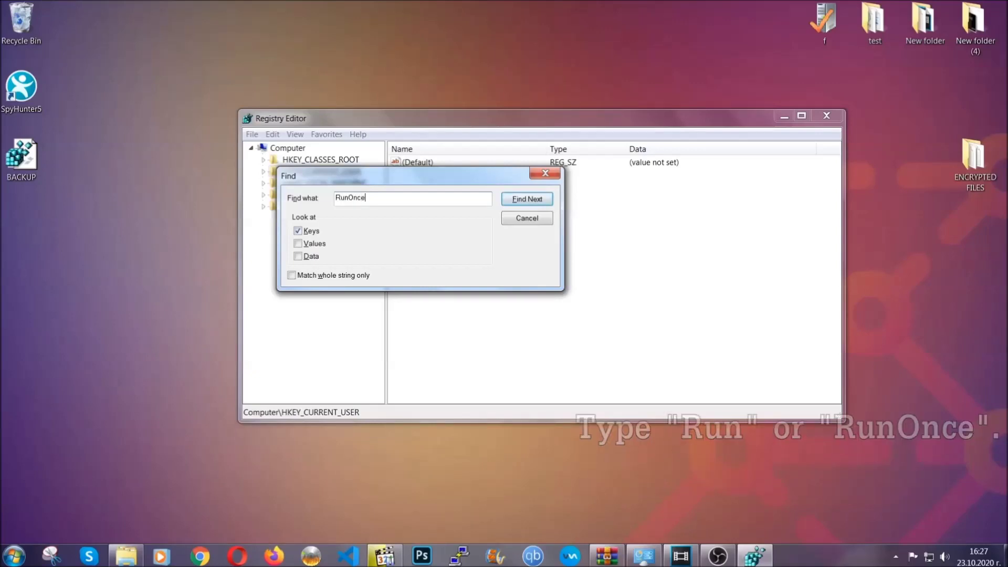
{"action": "left_click", "coordinate": [538, 203]}
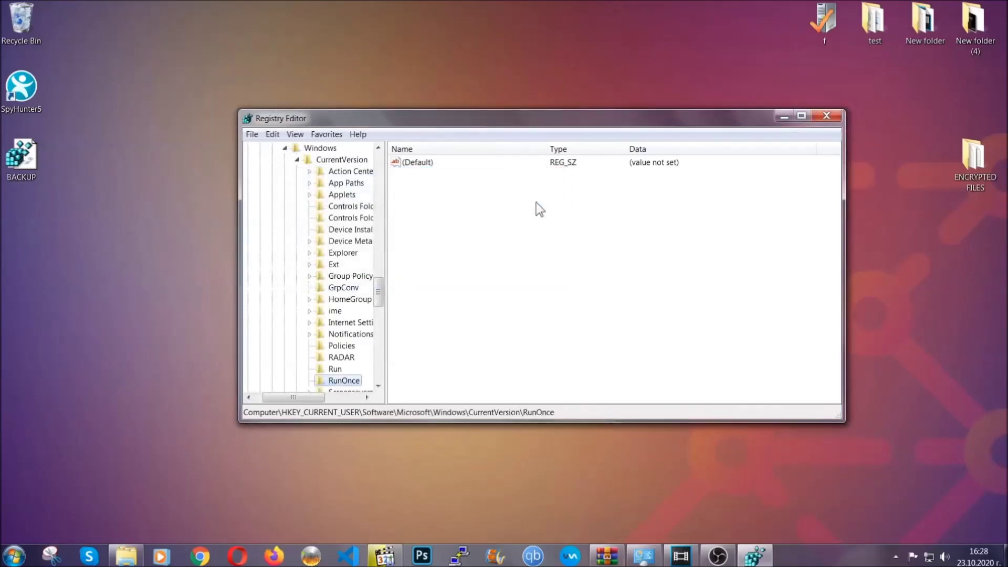
{"action": "scroll", "coordinate": [379, 300], "scroll_direction": "down", "scroll_amount": 4}
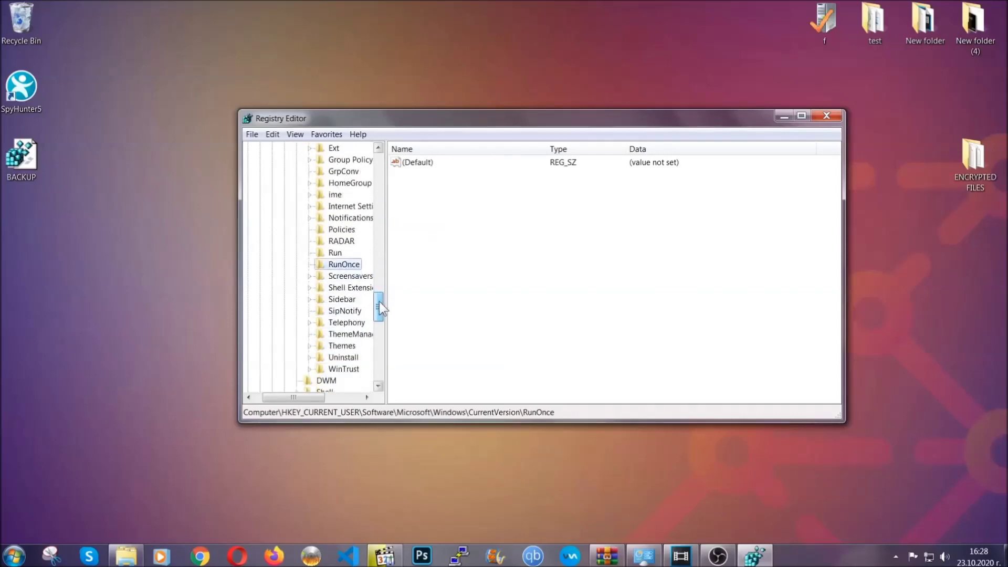
{"action": "left_click", "coordinate": [335, 252]}
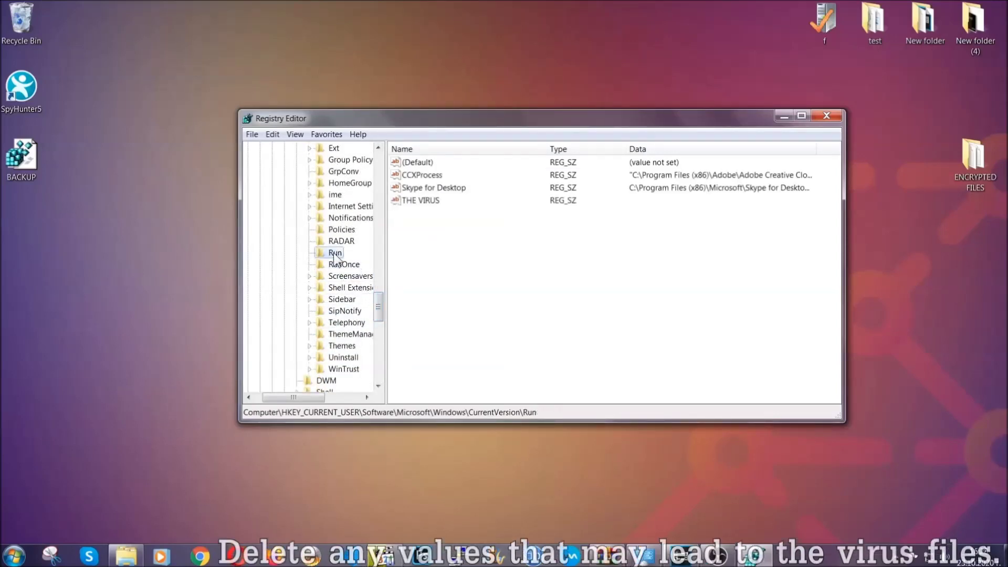
{"action": "left_click", "coordinate": [414, 202]}
{"action": "right_click", "coordinate": [414, 202]}
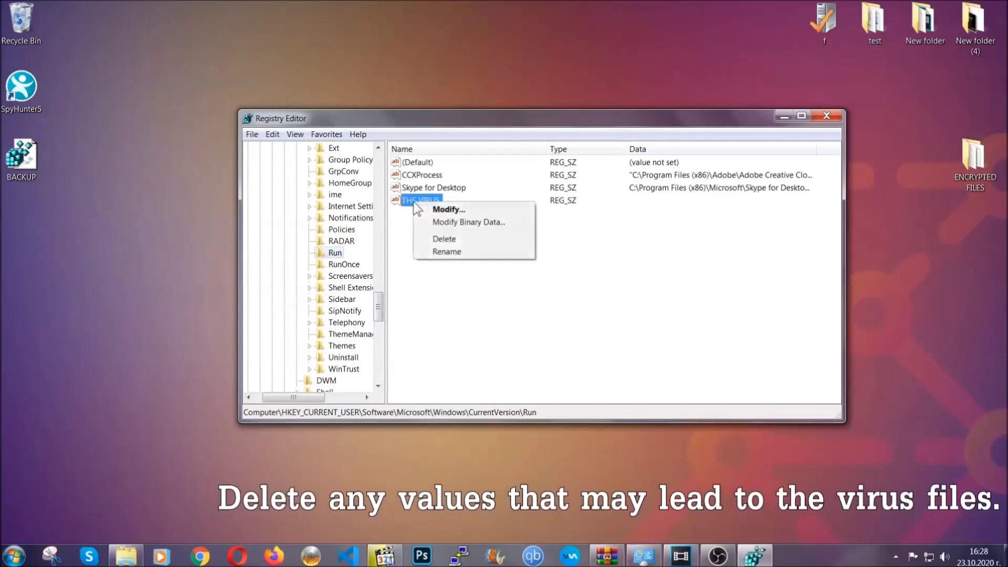
{"action": "left_click", "coordinate": [433, 238]}
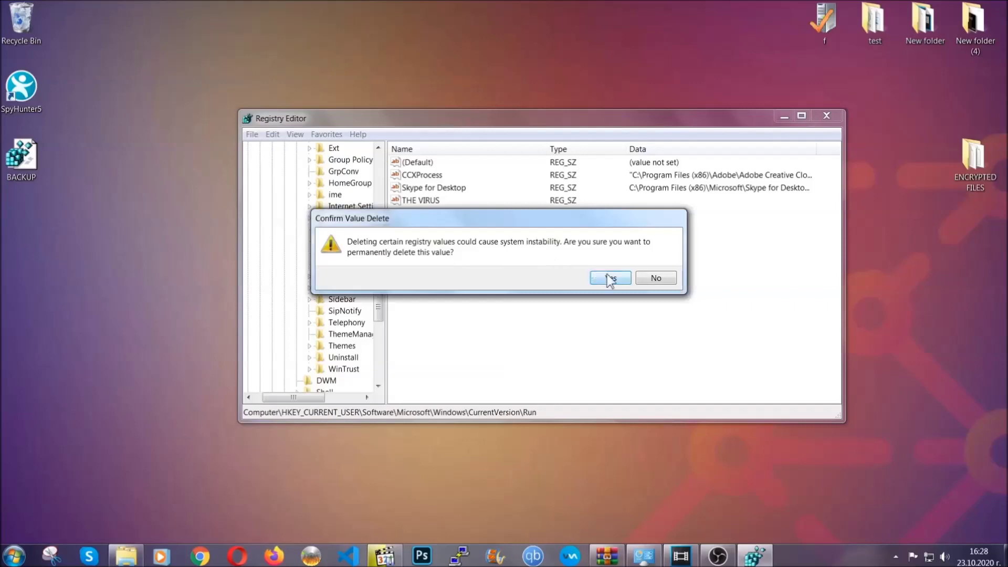
{"action": "left_click", "coordinate": [610, 278]}
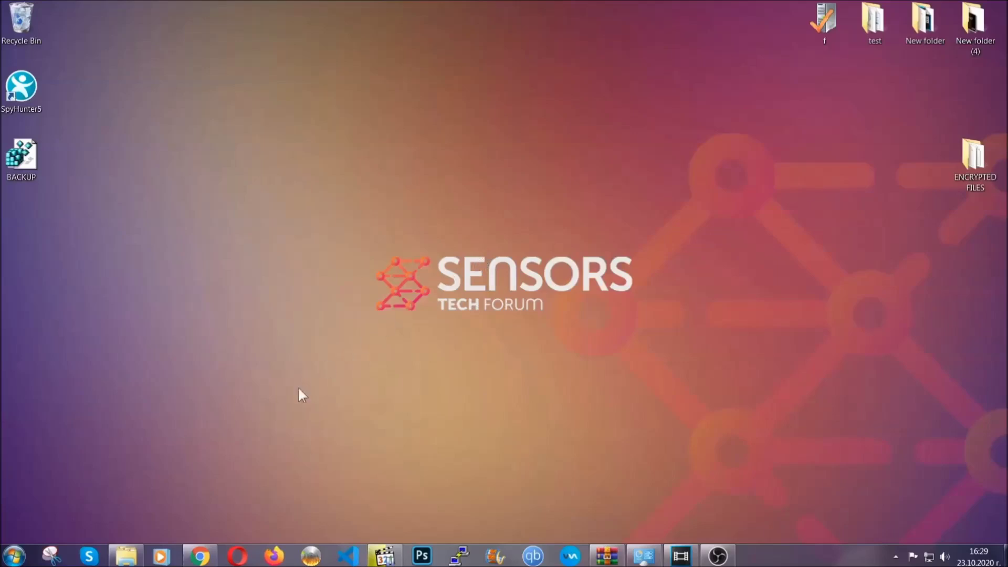
Step: Bring Chrome forward, highlight the article URL, and scroll down to the Method 1–6 list
{"action": "left_click", "coordinate": [199, 556]}
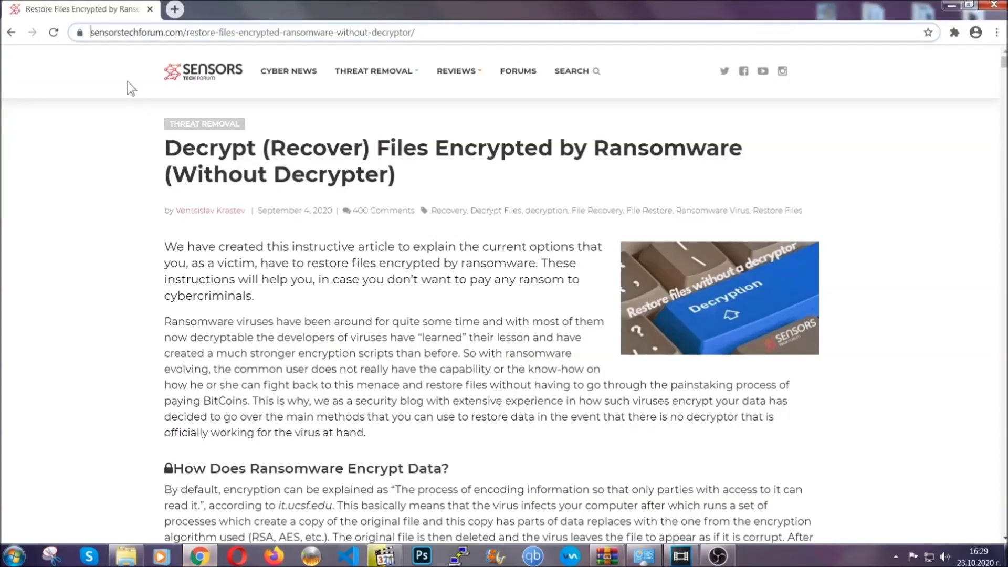
{"action": "left_click_drag", "start_coordinate": [91, 33], "coordinate": [455, 37]}
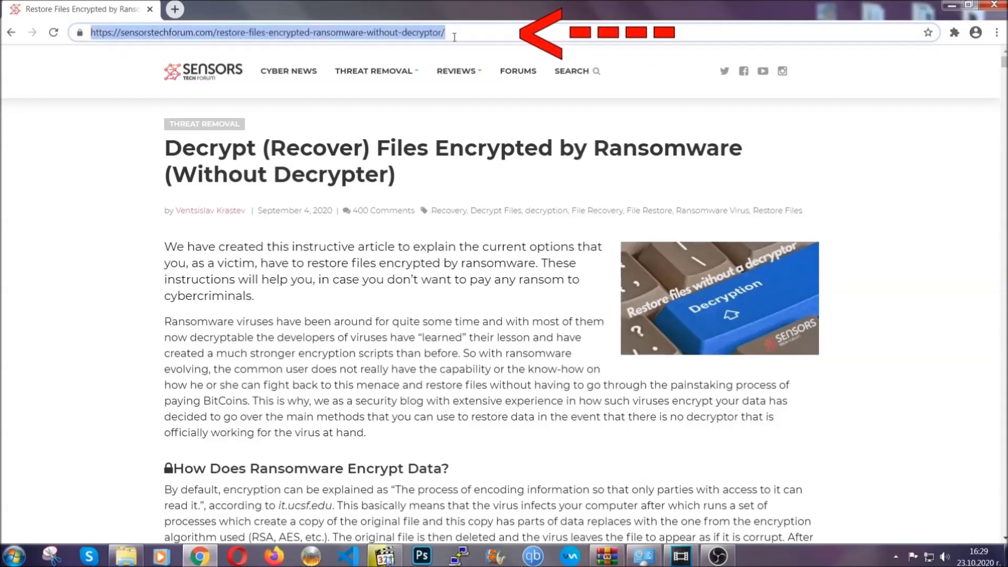
{"action": "mouse_move", "coordinate": [456, 101]}
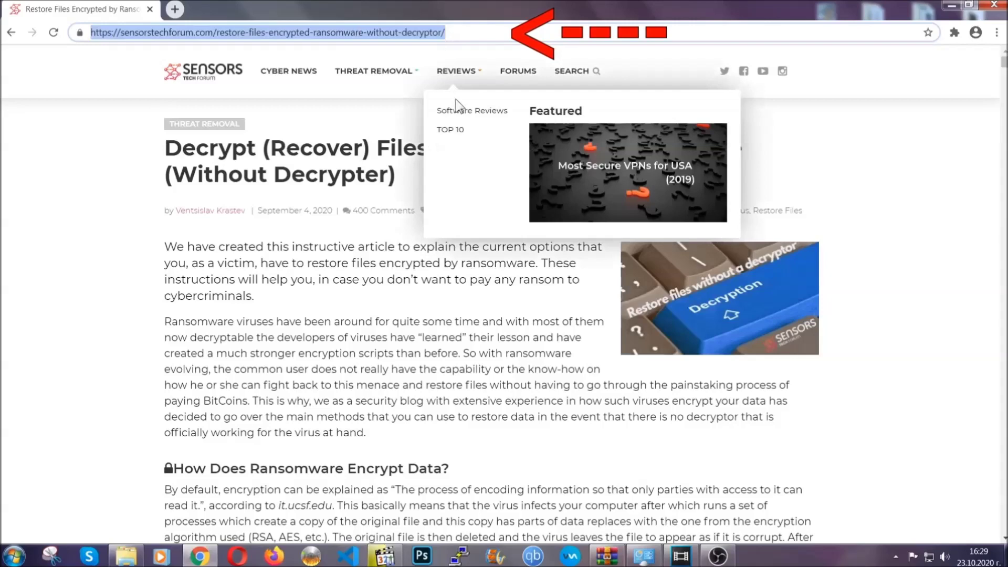
{"action": "scroll", "coordinate": [518, 286], "scroll_direction": "down", "scroll_amount": 5}
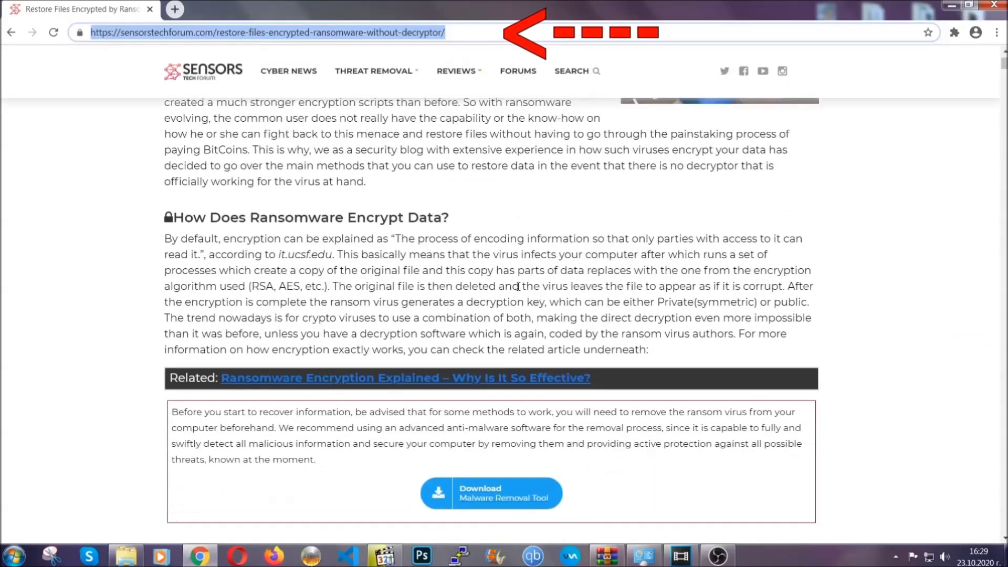
{"action": "scroll", "coordinate": [518, 287], "scroll_direction": "down", "scroll_amount": 6}
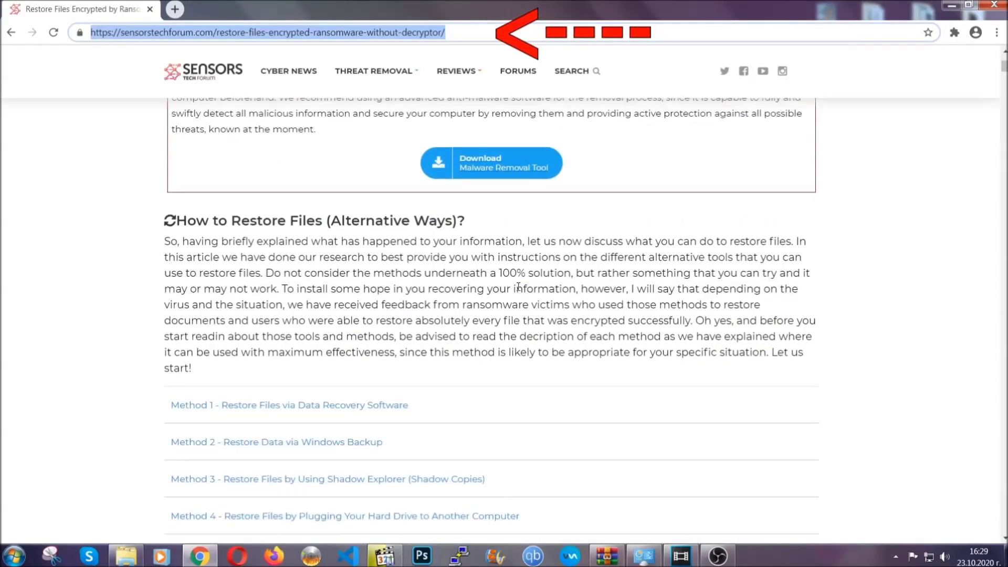
{"action": "scroll", "coordinate": [519, 286], "scroll_direction": "down", "scroll_amount": 1}
{"action": "scroll", "coordinate": [519, 291], "scroll_direction": "down", "scroll_amount": 3}
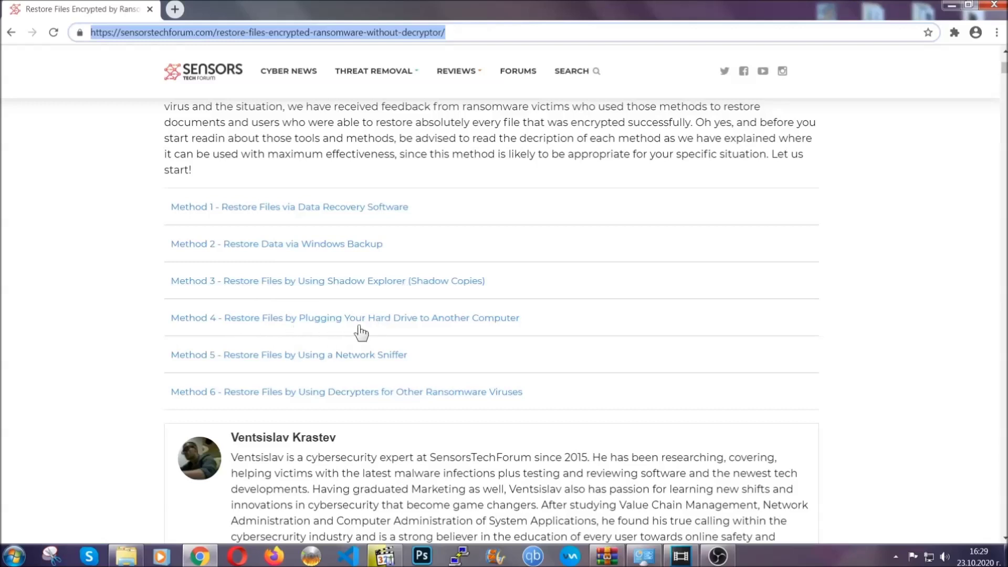
Step: Expand Method 2, Restore Data via Windows Backup, and look over its summary table
{"action": "left_click", "coordinate": [314, 244]}
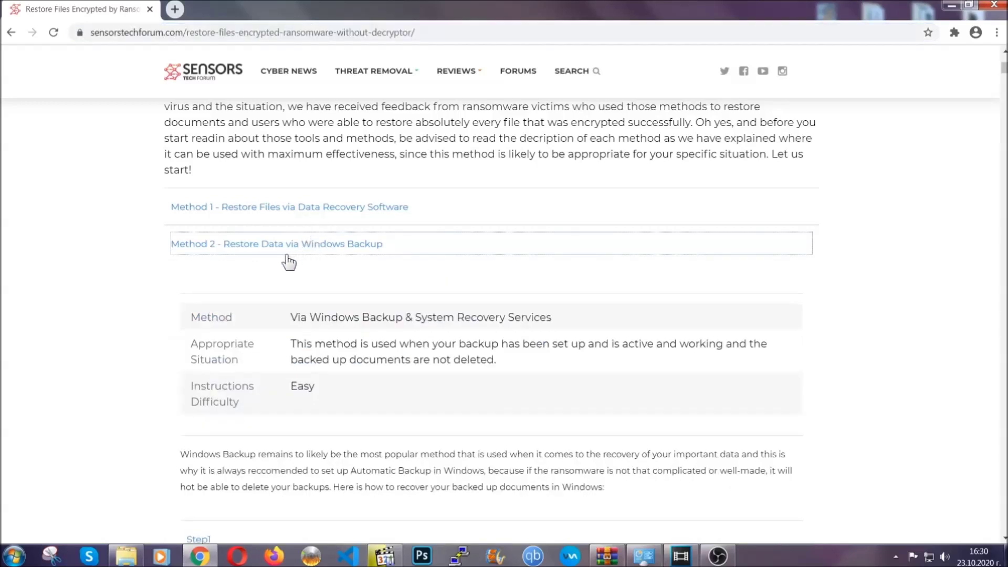
{"action": "left_click_drag", "start_coordinate": [290, 317], "coordinate": [354, 391]}
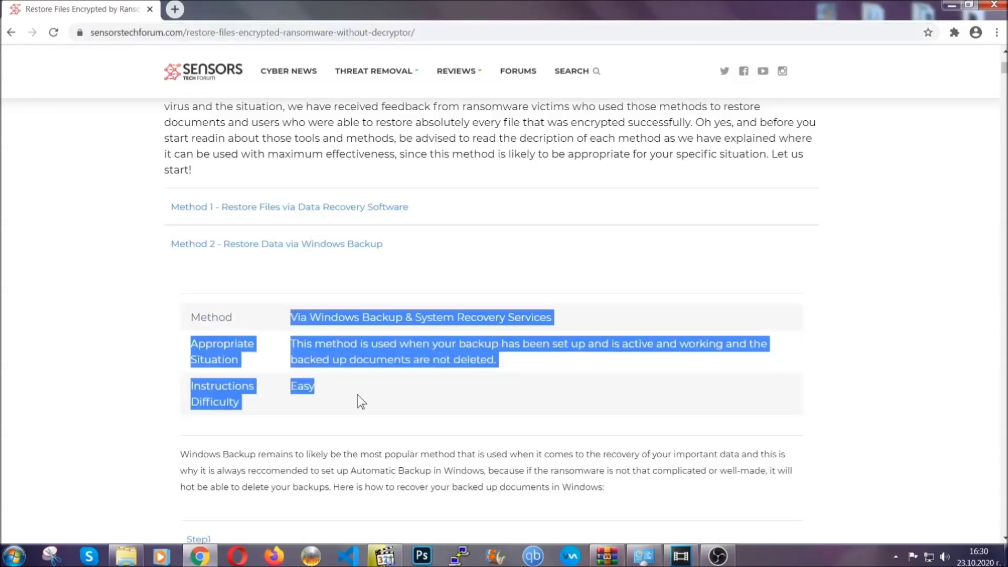
{"action": "left_click", "coordinate": [359, 392]}
{"action": "scroll", "coordinate": [360, 391], "scroll_direction": "down", "scroll_amount": 4}
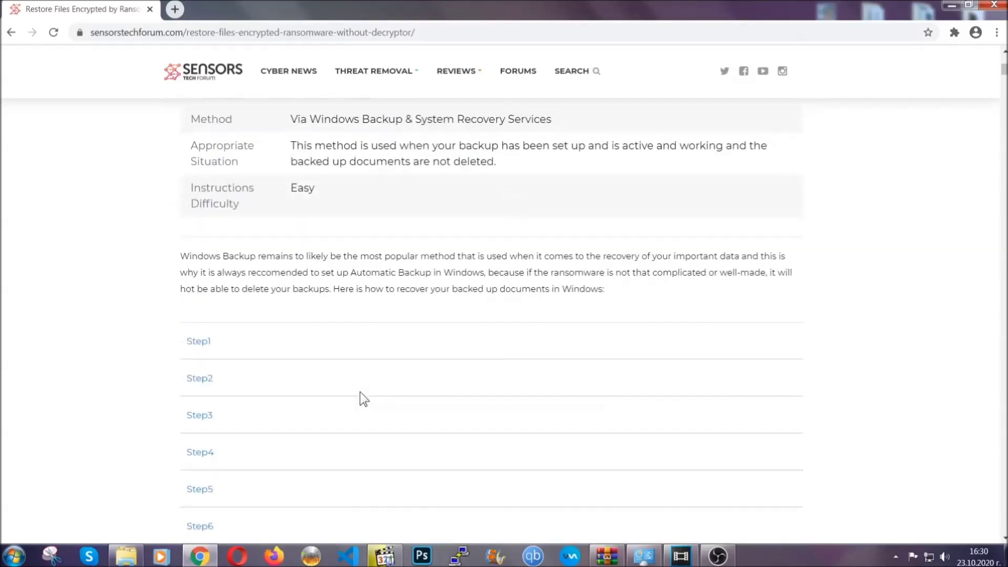
{"action": "scroll", "coordinate": [360, 392], "scroll_direction": "down", "scroll_amount": 1}
Step: Expand the Step1, Step2 and Step3 instructions of Method 2
{"action": "left_click", "coordinate": [208, 275]}
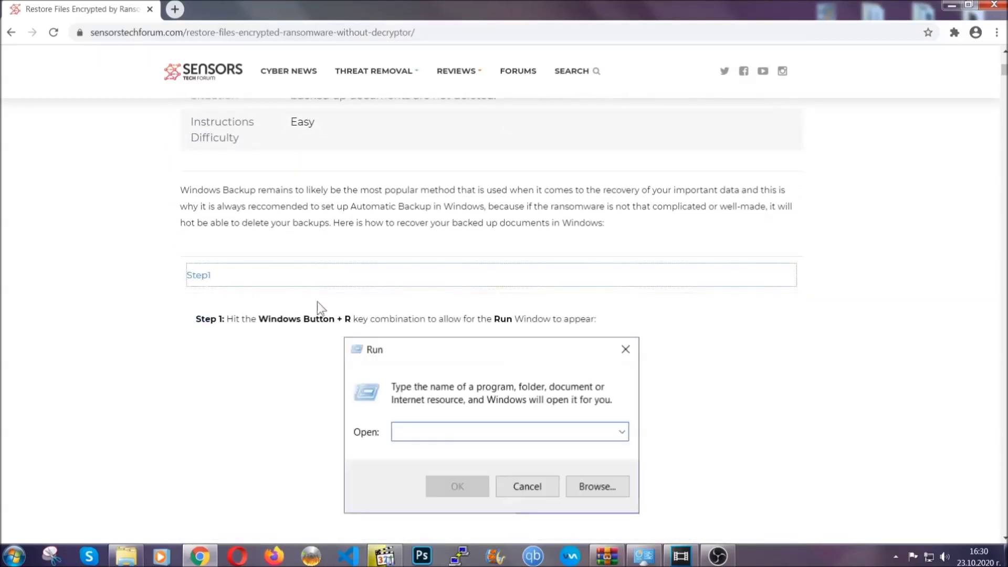
{"action": "scroll", "coordinate": [471, 326], "scroll_direction": "down", "scroll_amount": 5}
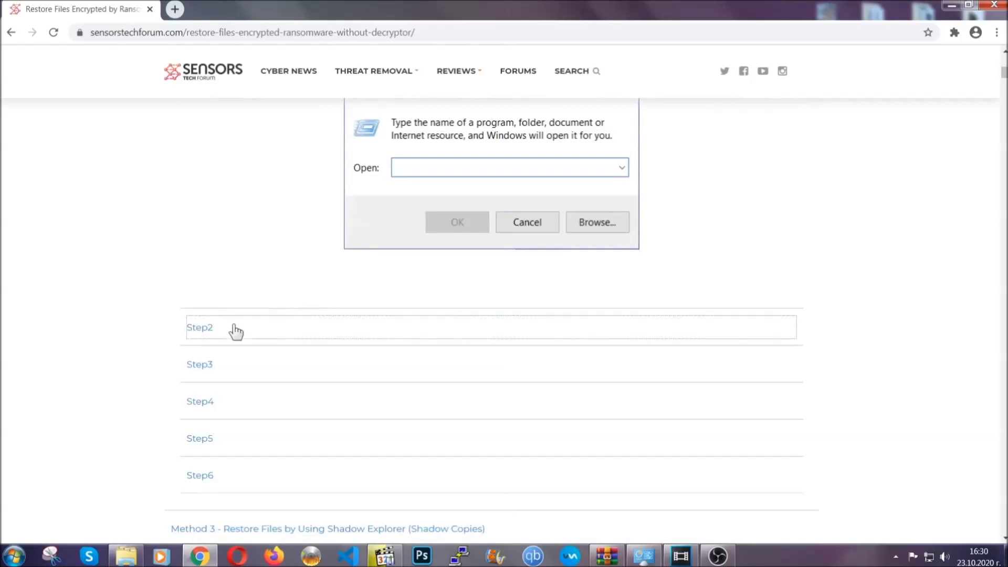
{"action": "left_click", "coordinate": [235, 326]}
{"action": "scroll", "coordinate": [452, 332], "scroll_direction": "down", "scroll_amount": 5}
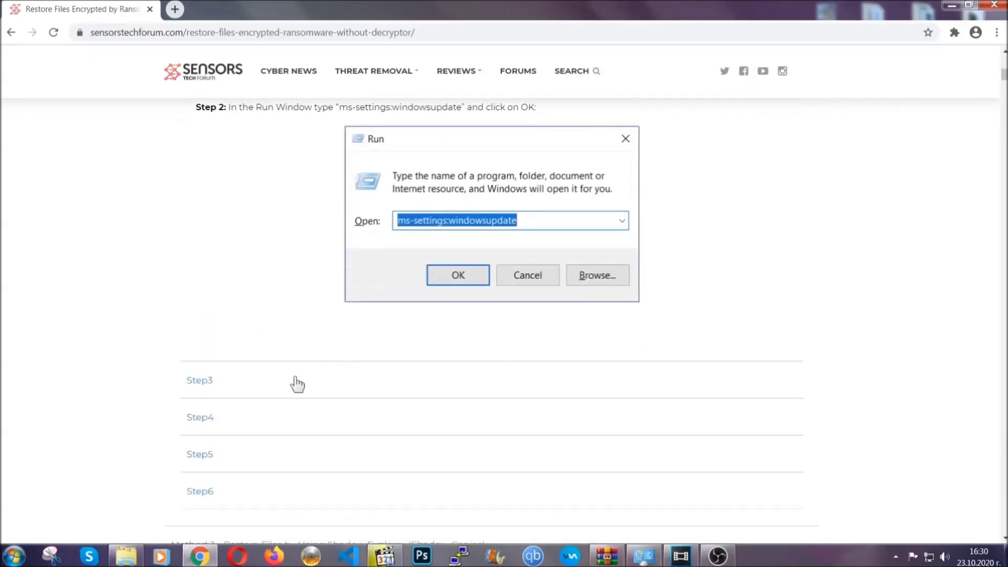
{"action": "left_click", "coordinate": [297, 384]}
Step: Scroll through the rest of the steps, back up toward the top, and minimize the browser
{"action": "scroll", "coordinate": [445, 357], "scroll_direction": "down", "scroll_amount": 4}
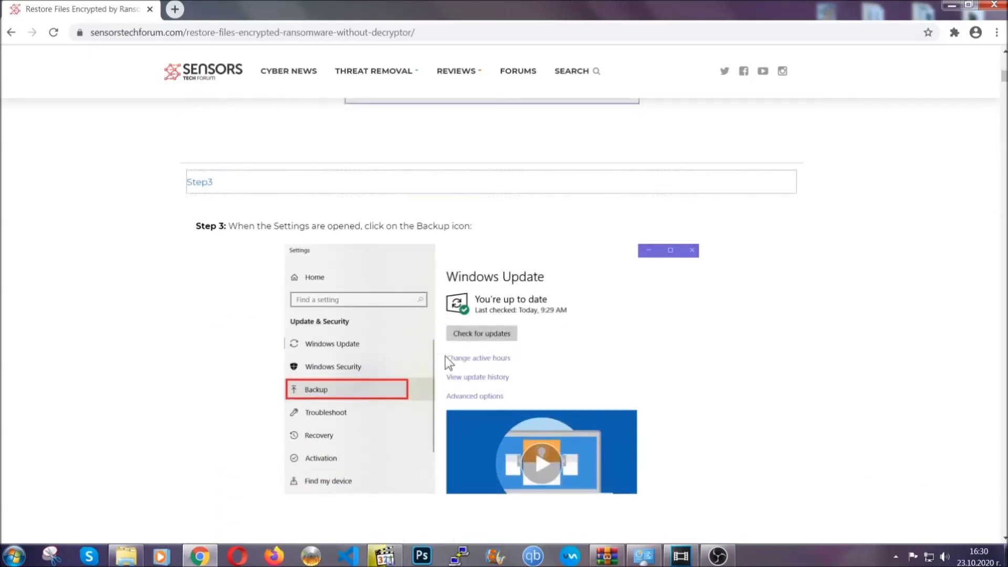
{"action": "scroll", "coordinate": [445, 356], "scroll_direction": "down", "scroll_amount": 5}
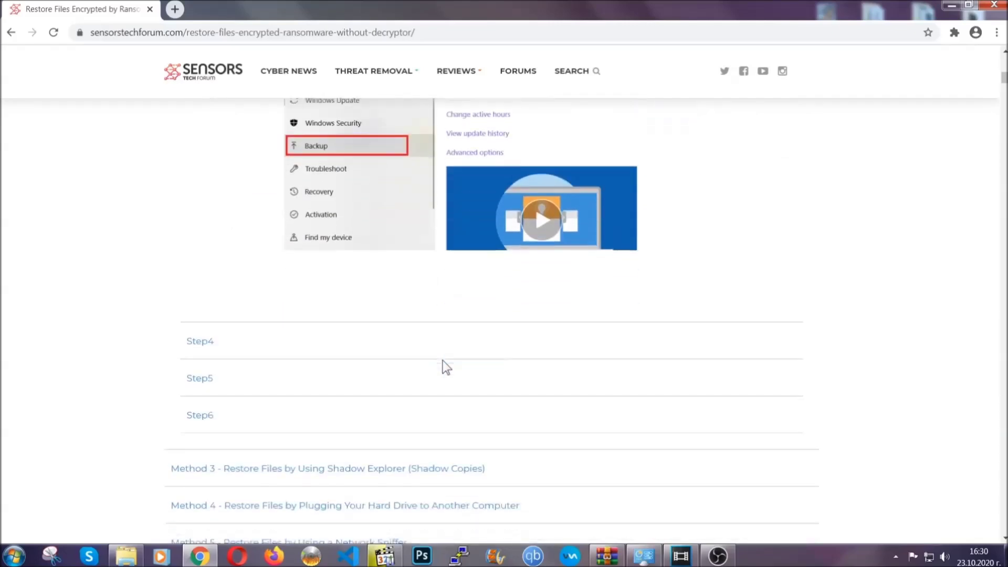
{"action": "scroll", "coordinate": [444, 362], "scroll_direction": "down", "scroll_amount": 8}
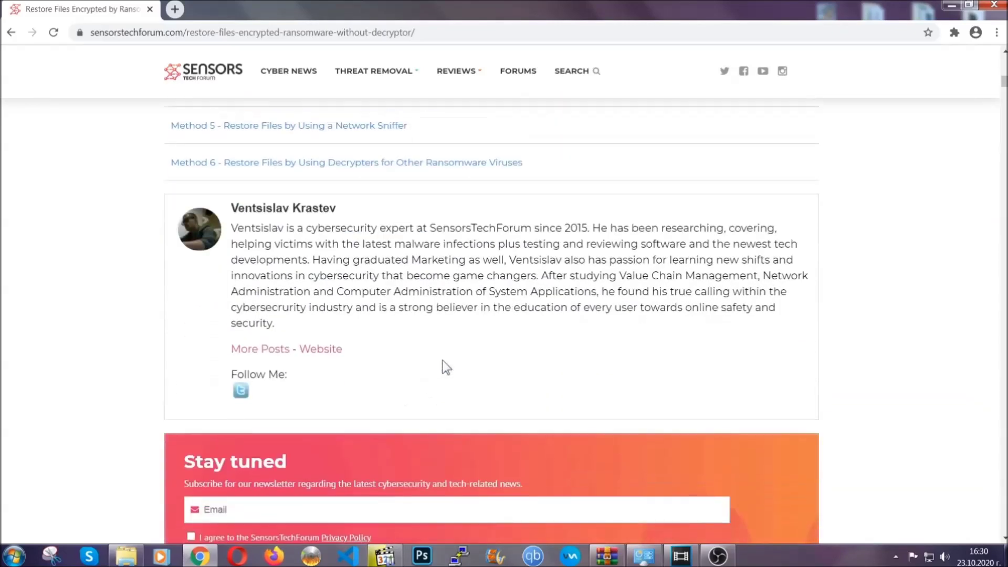
{"action": "scroll", "coordinate": [443, 360], "scroll_direction": "up", "scroll_amount": 20}
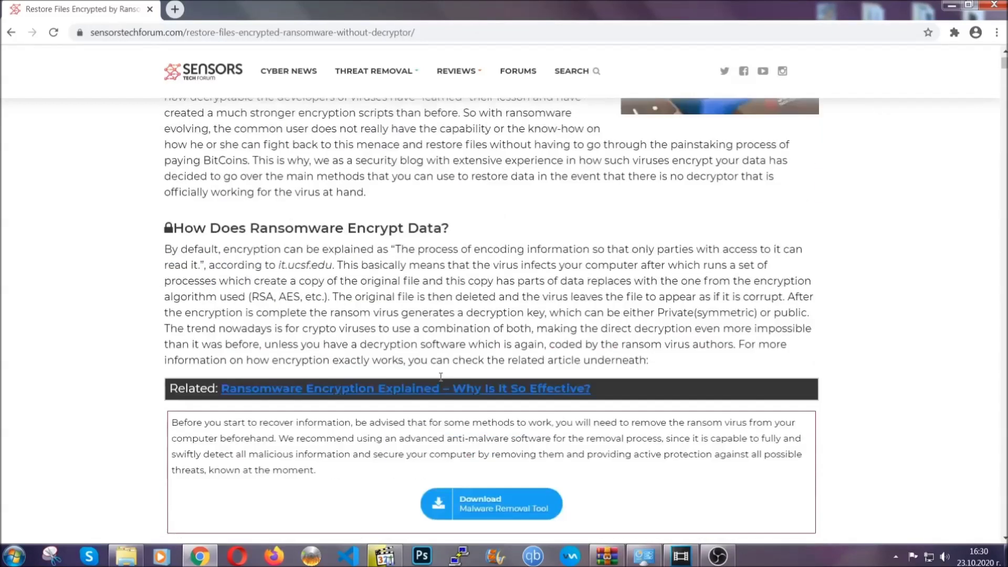
{"action": "scroll", "coordinate": [441, 376], "scroll_direction": "up", "scroll_amount": 5}
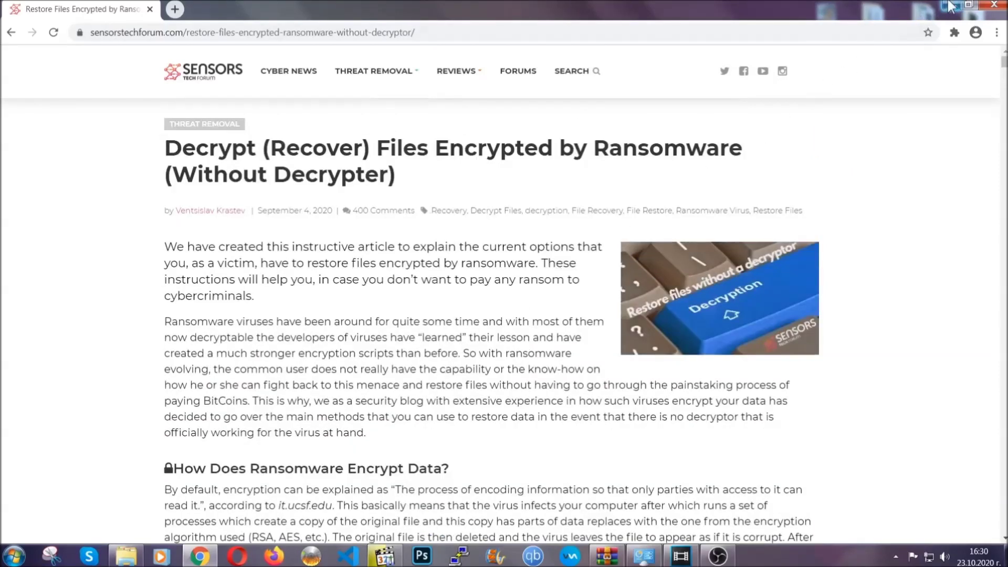
{"action": "left_click", "coordinate": [950, 5]}
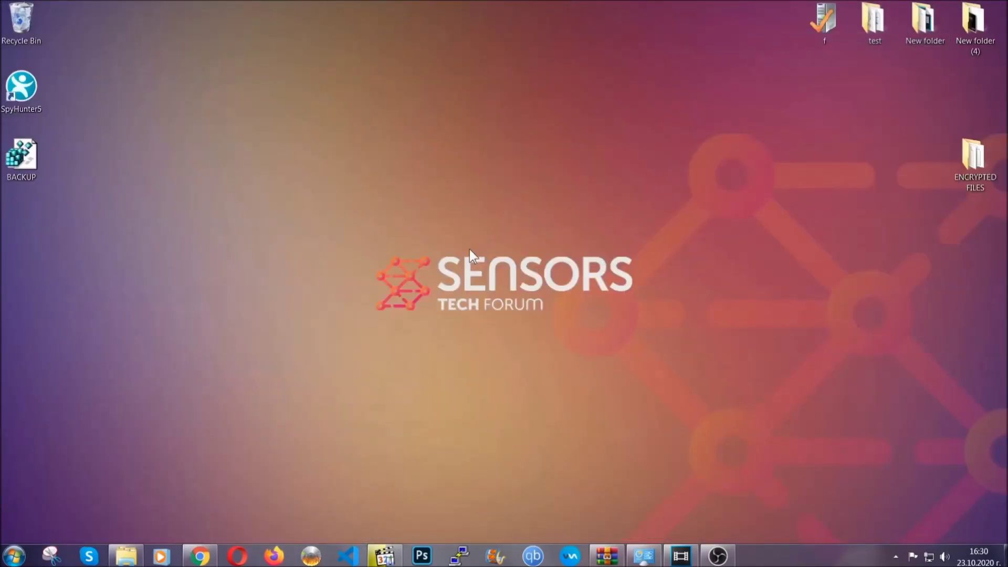